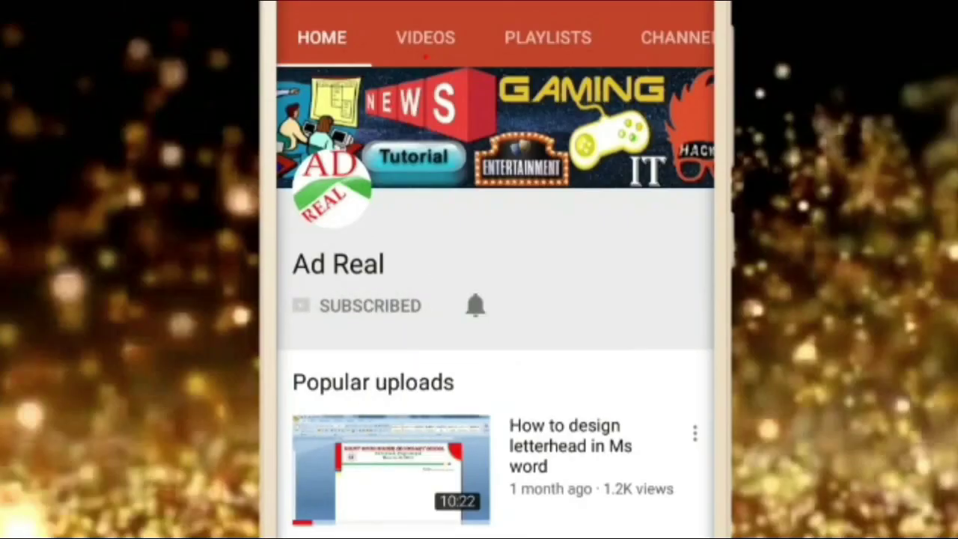
Turn on notifications with the bell icon beside SUBSCRIBED on the tutorial channel page
click(476, 304)
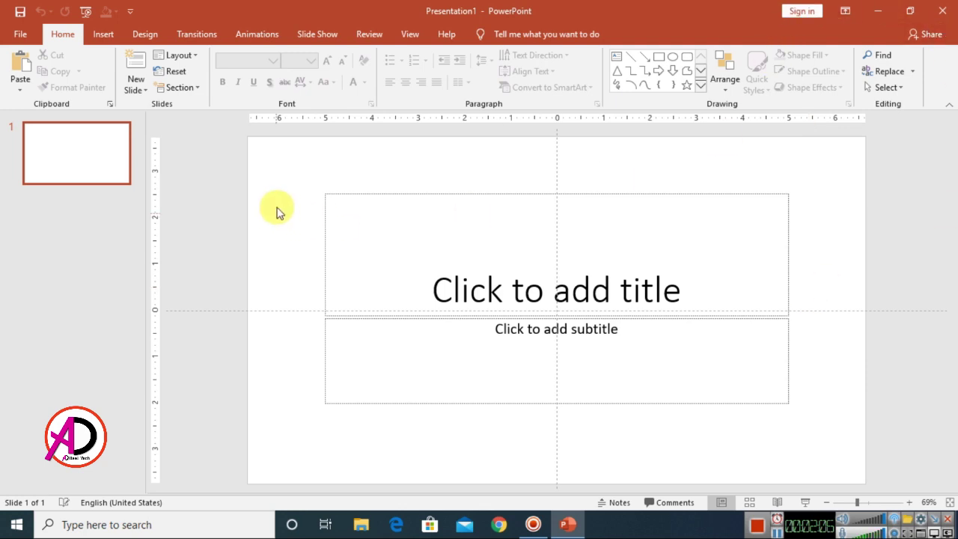
Delete the title and subtitle placeholders and drag Logo Png from the desktop onto the slide
drag(293, 154, 858, 458)
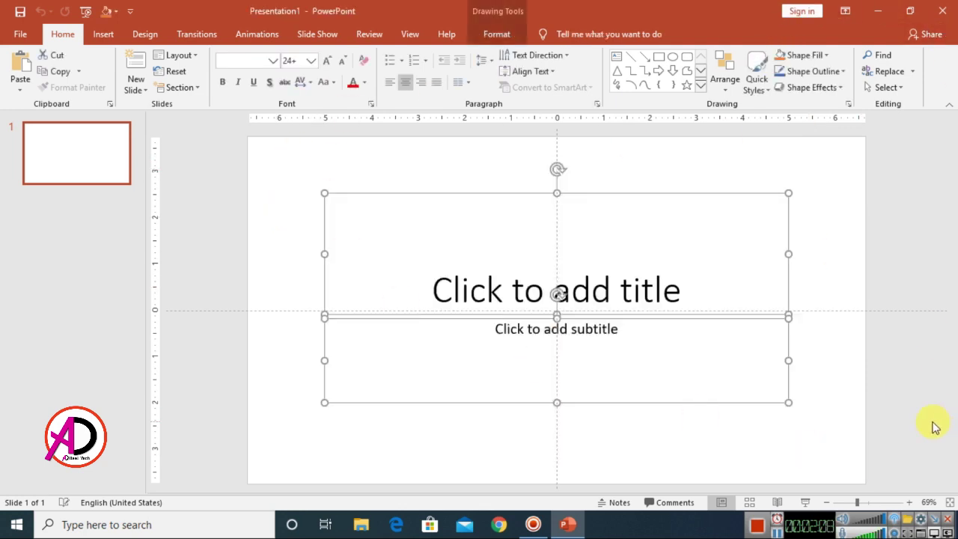
key(Delete)
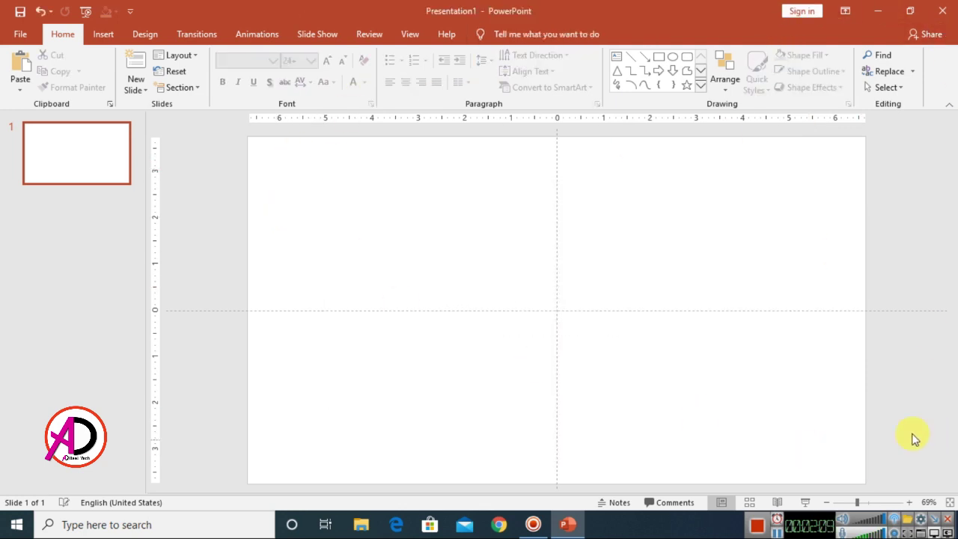
click(880, 11)
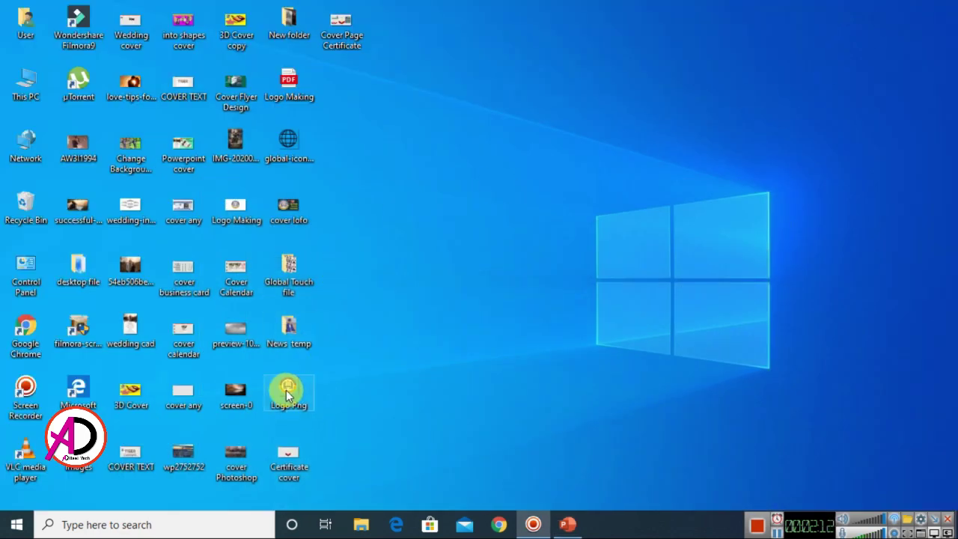
drag(290, 395, 565, 292)
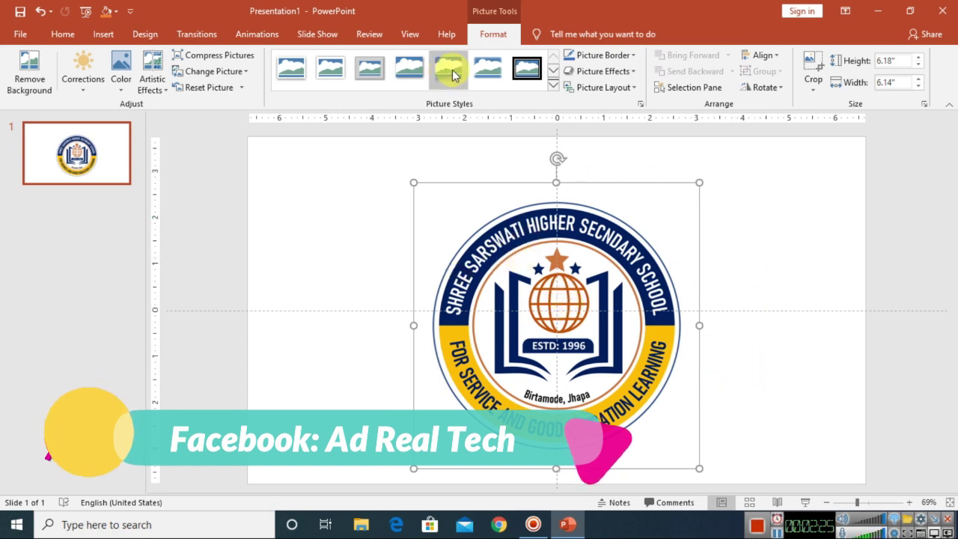
Recolour the school logo with Washout and centre it on the slide
click(125, 87)
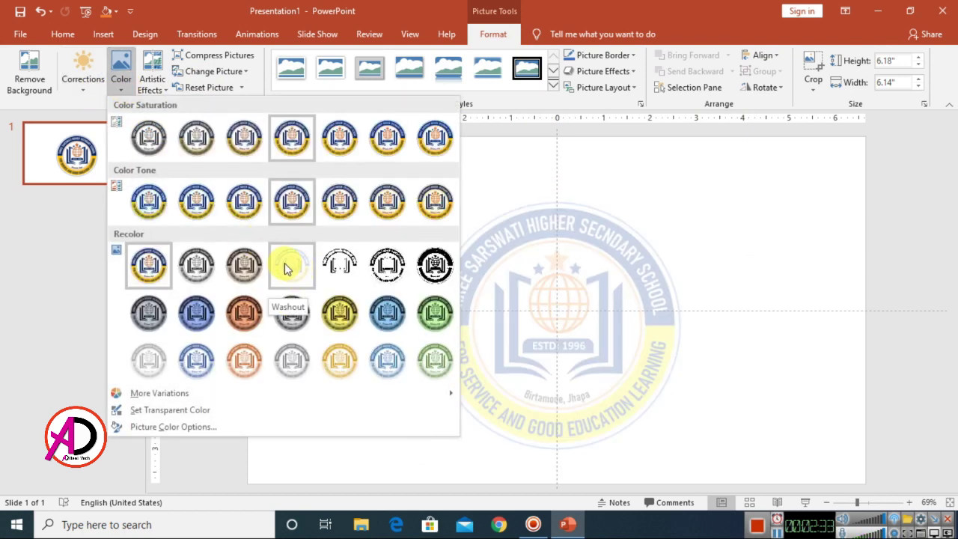
click(300, 270)
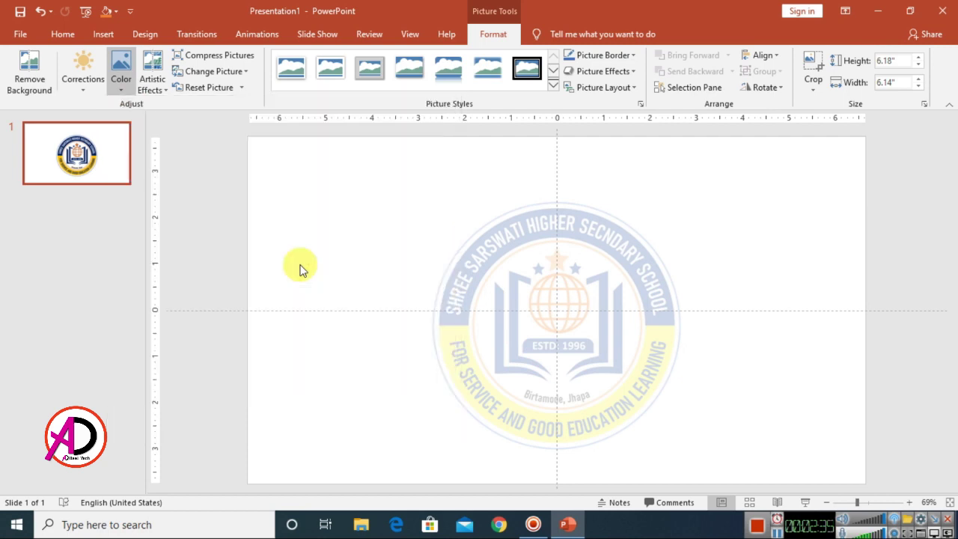
drag(622, 314, 631, 336)
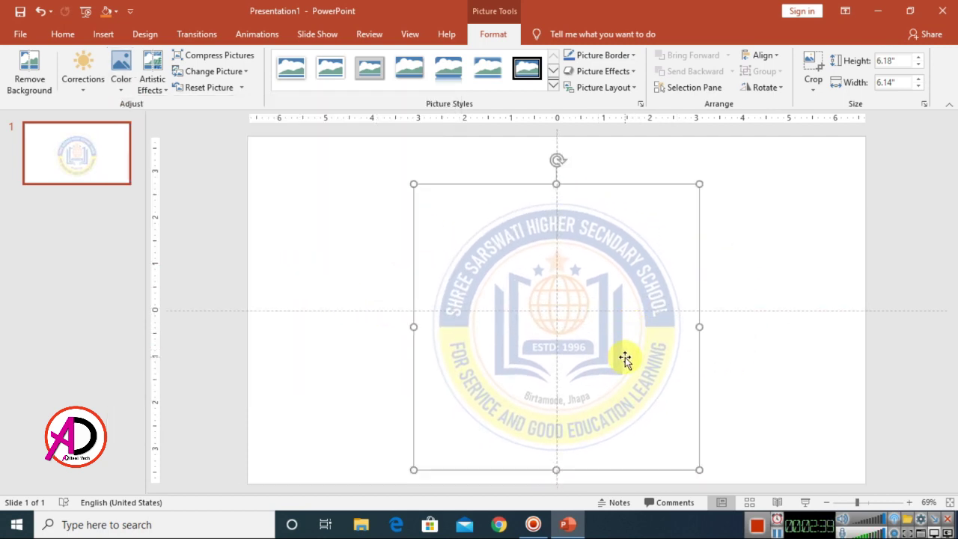
mouse_move(633, 295)
mouse_down()
mouse_move(616, 293)
mouse_move(681, 299)
mouse_move(632, 306)
mouse_move(631, 297)
mouse_up()
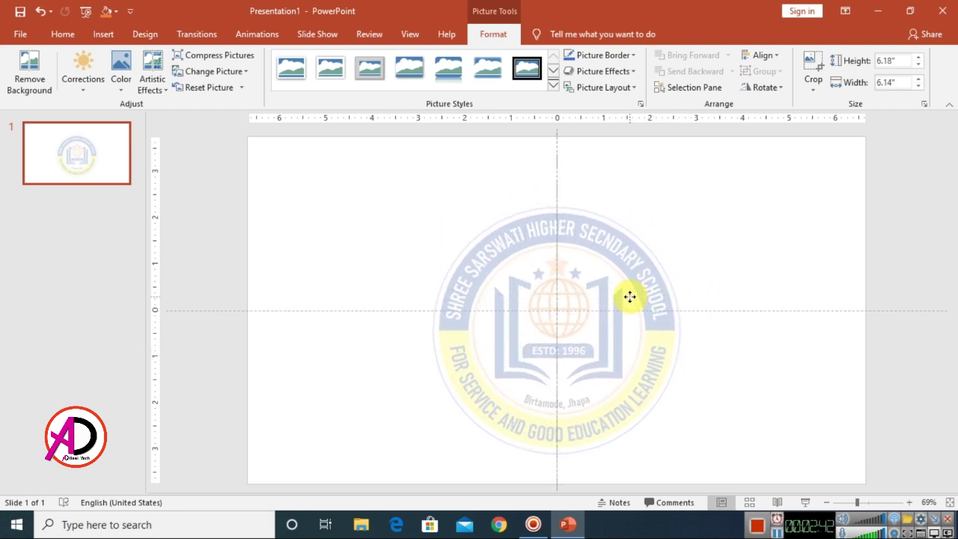
click(815, 258)
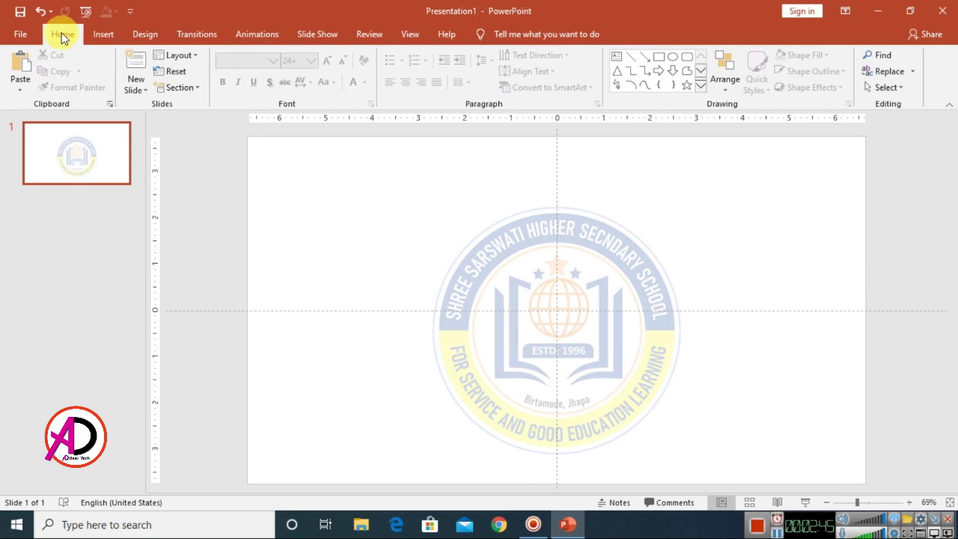
Draw a large text box, fill it with =rand() sample paragraphs and paste extra copies
click(618, 60)
mouse_move(270, 157)
mouse_down()
mouse_move(762, 489)
mouse_move(824, 461)
mouse_move(839, 474)
mouse_up()
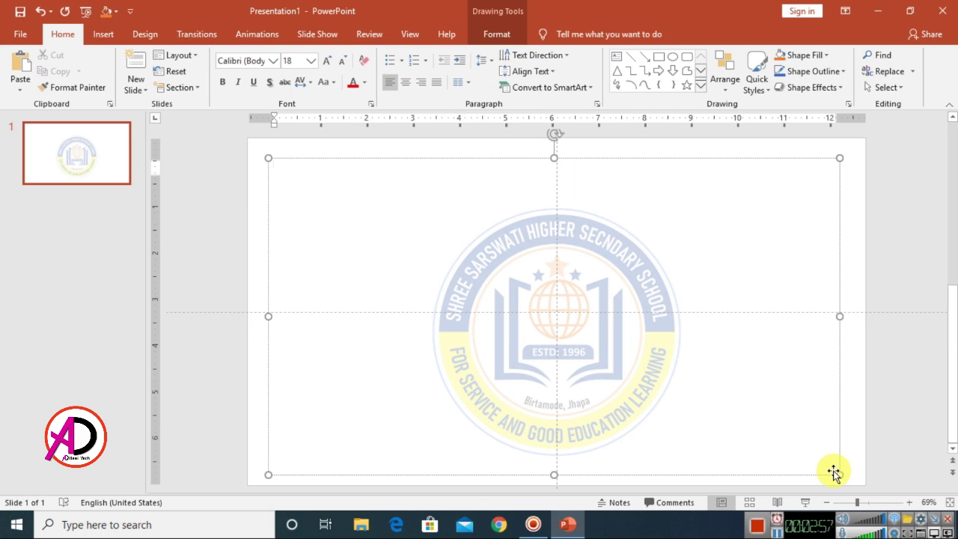
text(=ra)
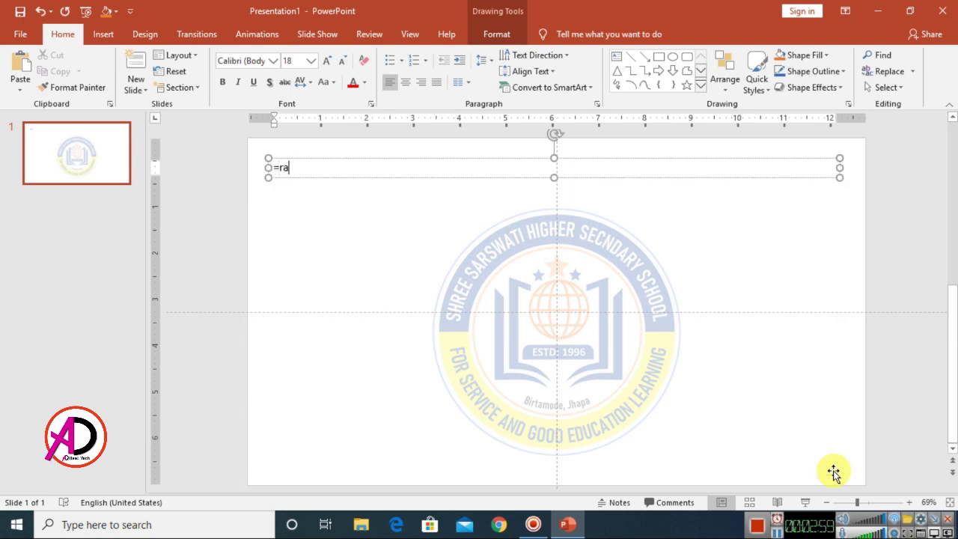
text(nd()
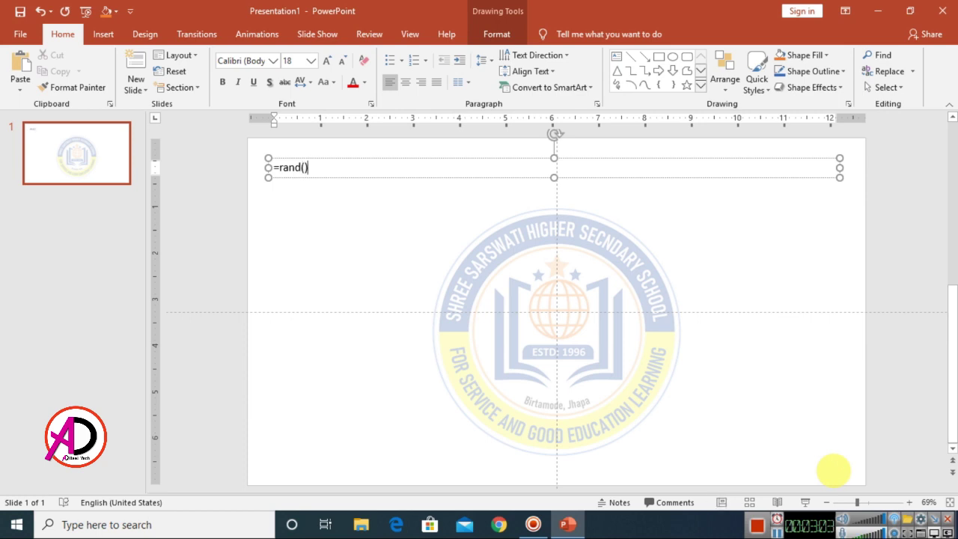
text())
key(Return)
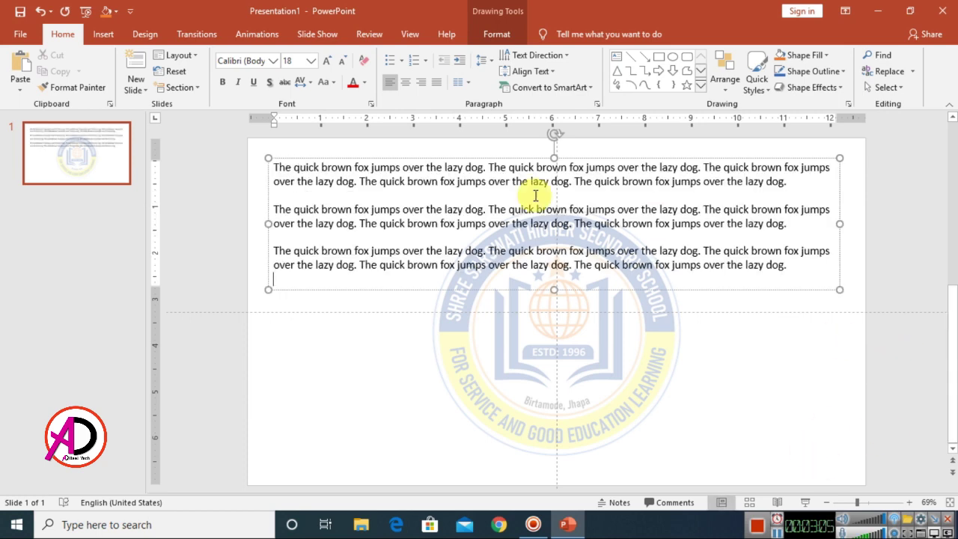
drag(274, 167, 785, 280)
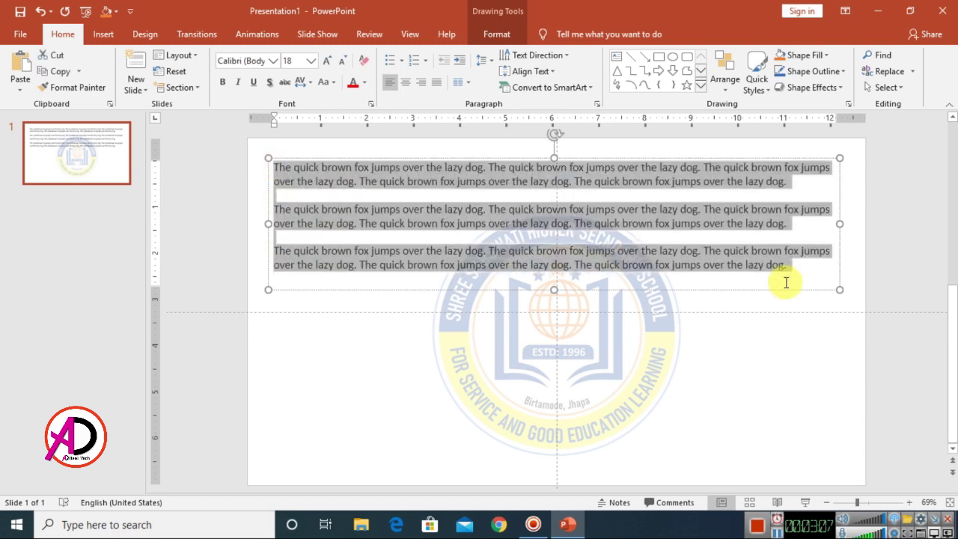
click(289, 279)
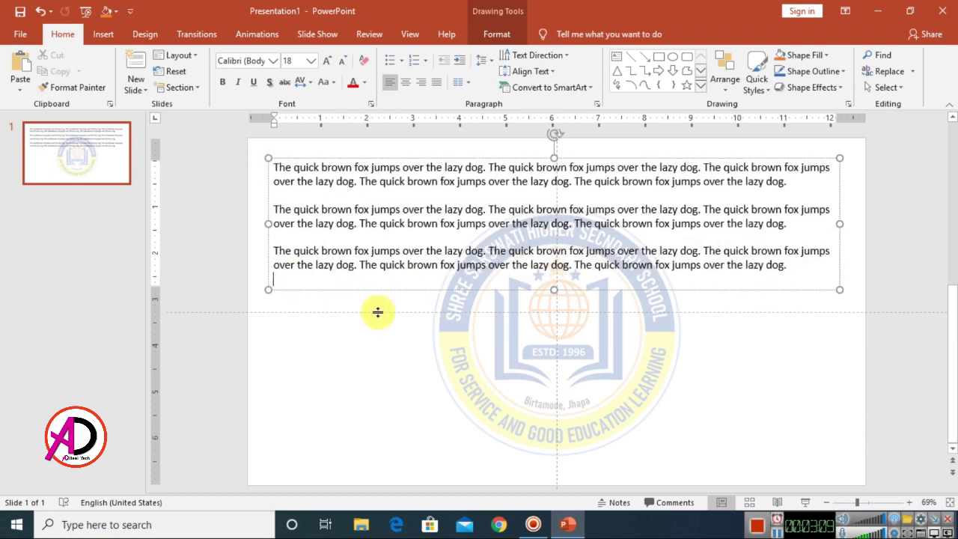
key(ctrl+v)
key(ctrl+v)
key(ctrl+v)
key(ctrl+v)
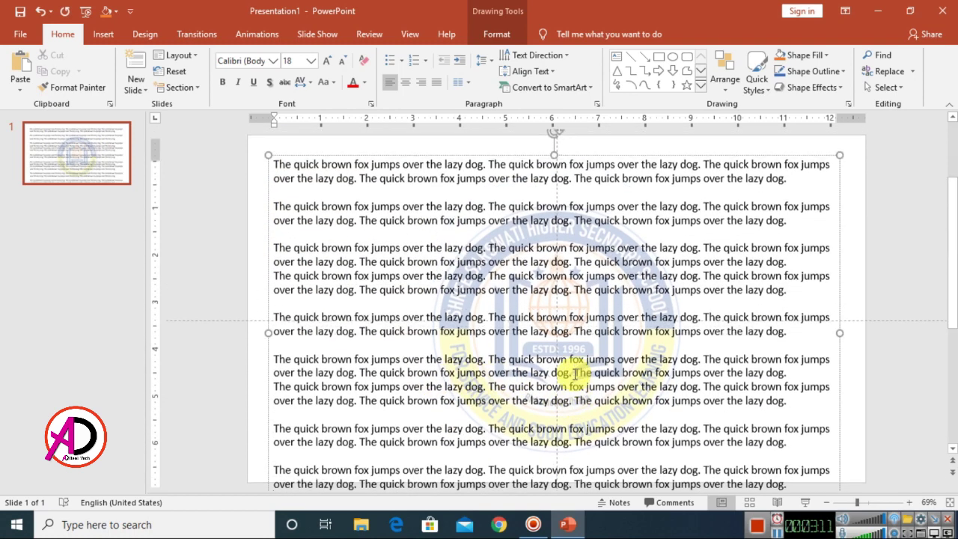
drag(616, 167, 617, 146)
Select the sample-text box and faded logo together and delete both
scroll(684, 364, up, 1)
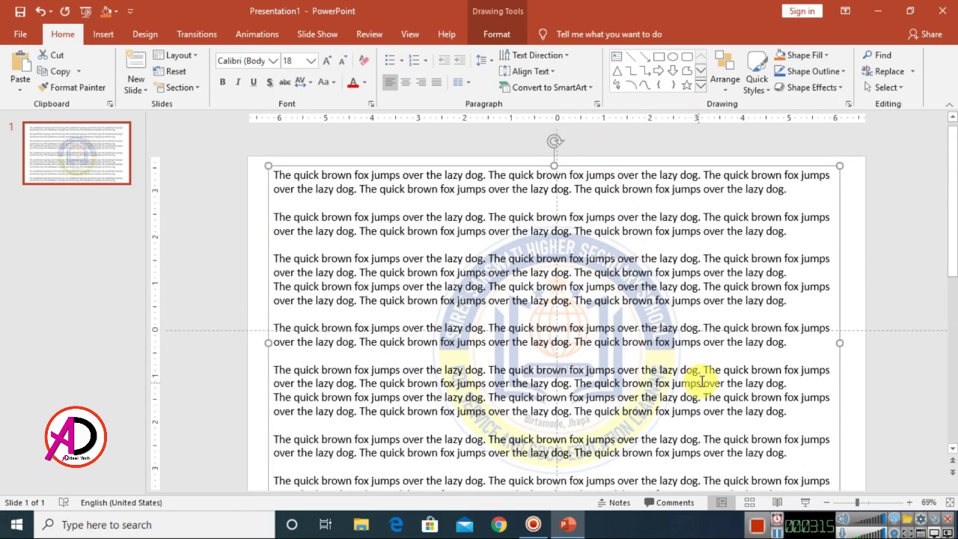
click(859, 320)
scroll(479, 207, down, 1)
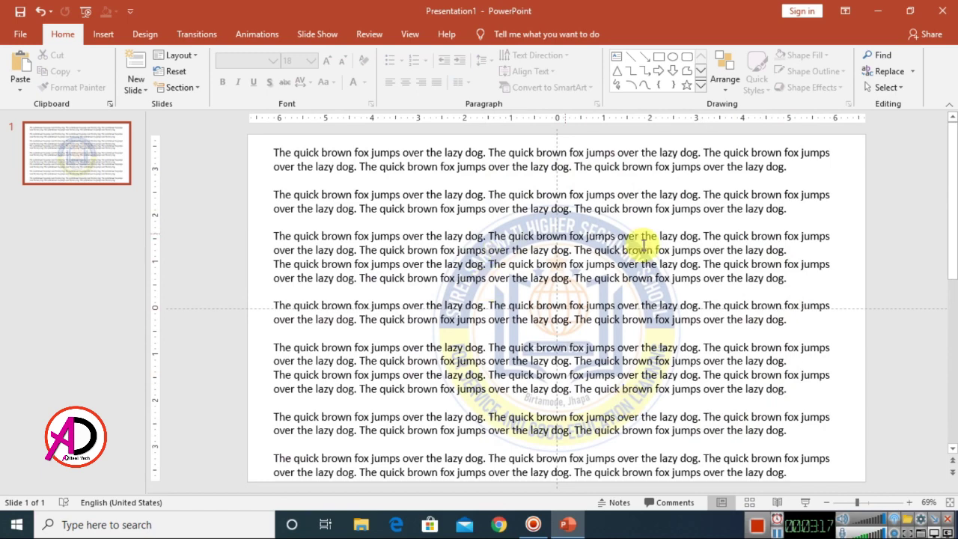
scroll(656, 448, down, 4)
scroll(573, 192, up, 4)
key(ctrl+a)
key(Delete)
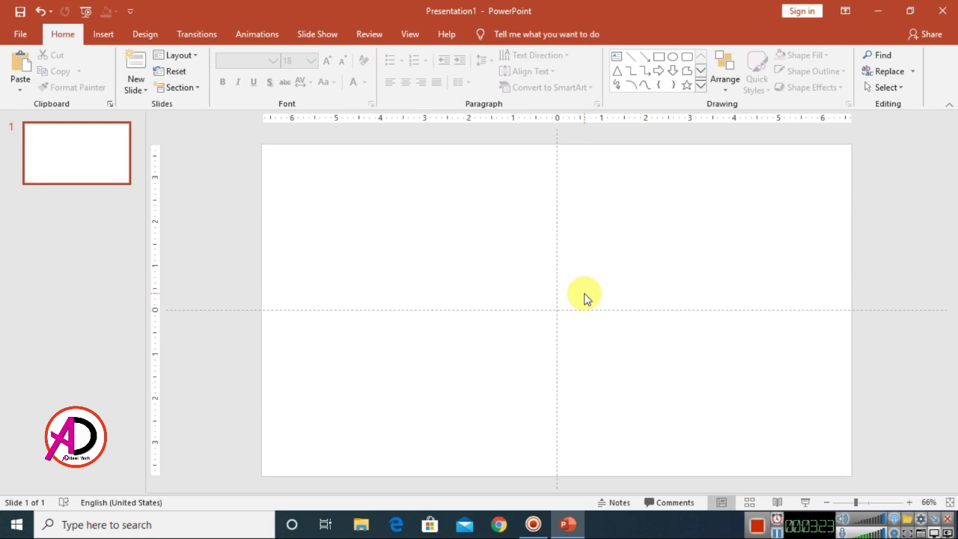
Drag the full-colour Logo Png back onto the blank slide
click(881, 13)
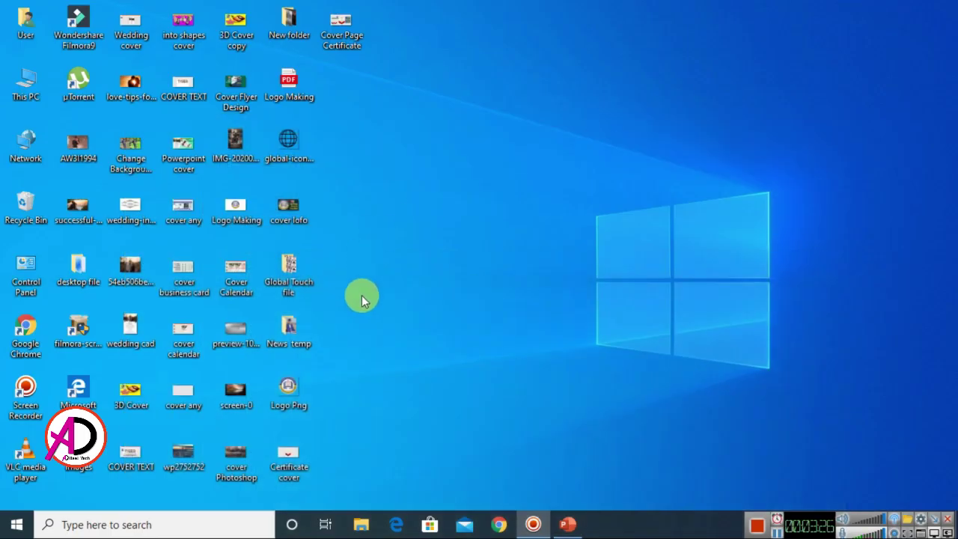
click(569, 526)
drag(510, 230, 510, 230)
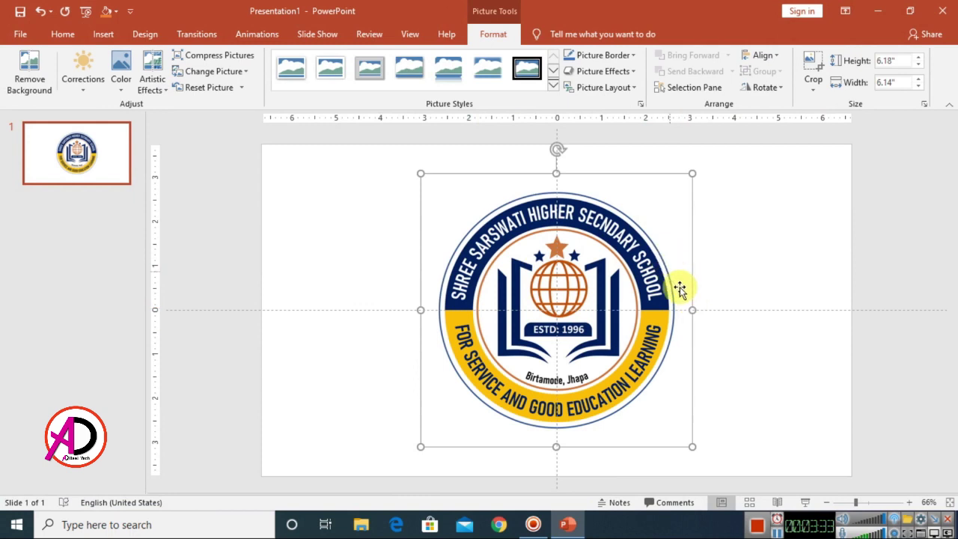
Choose the Rectangle shape from Insert > Shapes
click(103, 38)
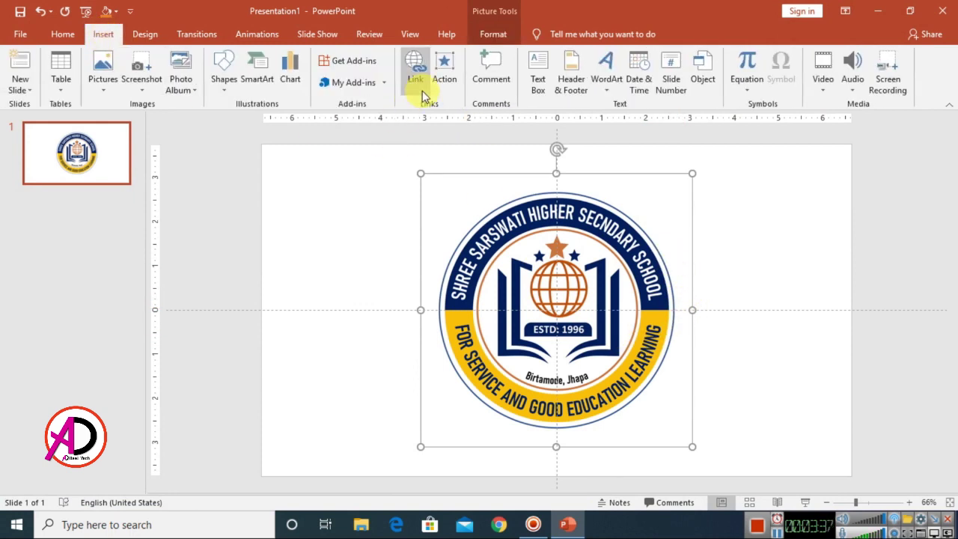
click(227, 94)
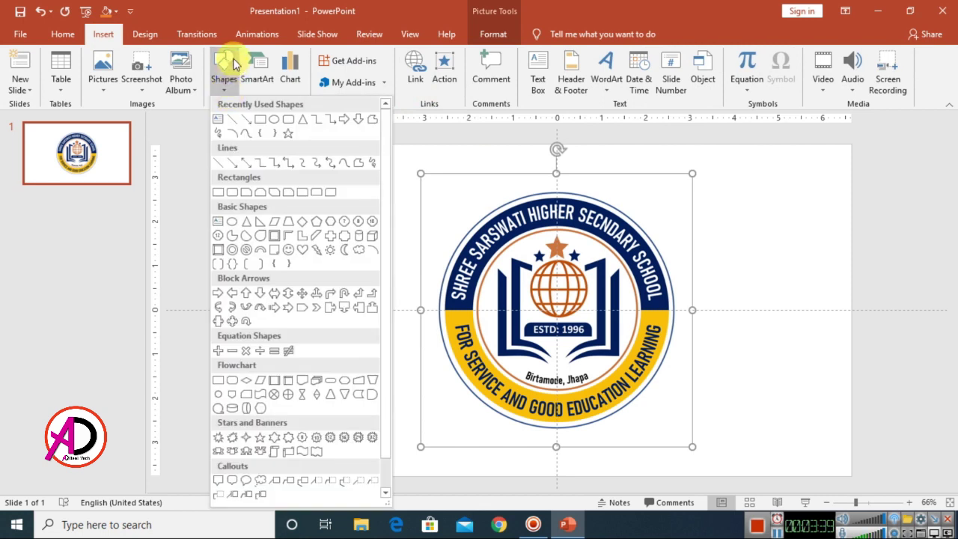
click(259, 121)
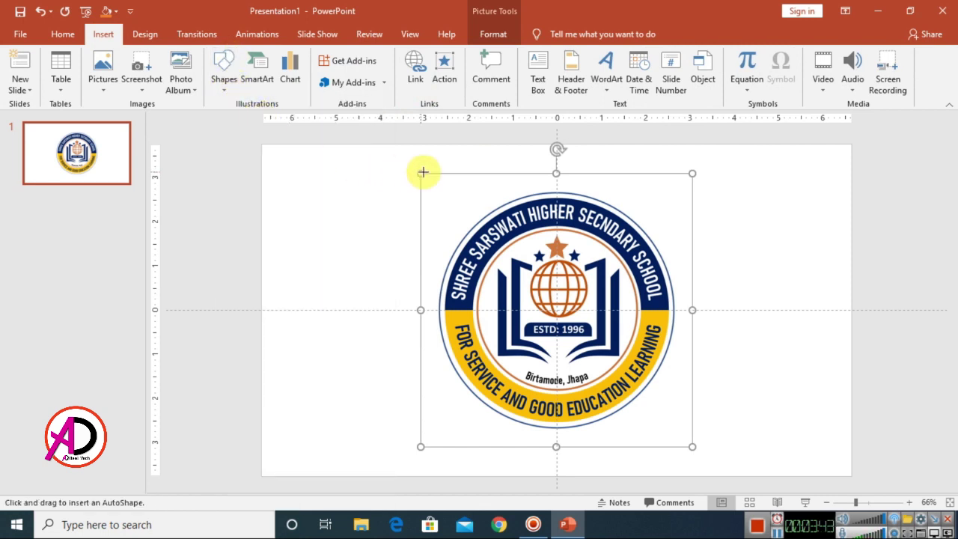
Draw a blue rectangle covering the logo and send it to the back
mouse_move(420, 173)
mouse_down()
mouse_move(699, 399)
mouse_move(692, 447)
mouse_up()
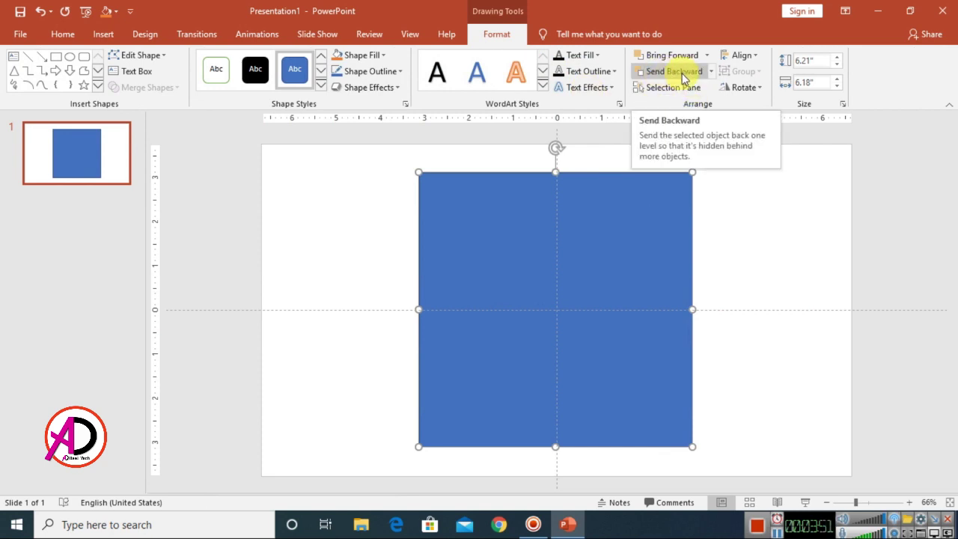
right_click(522, 267)
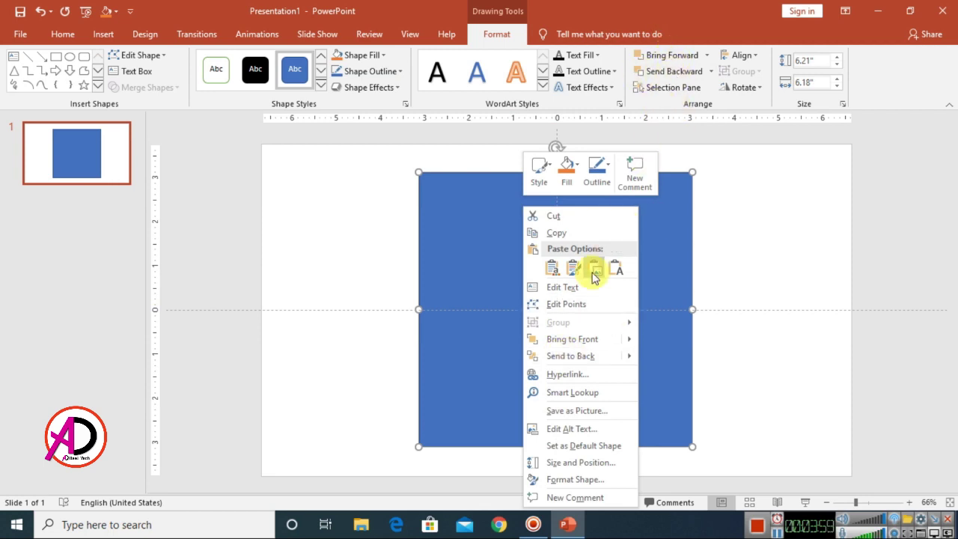
click(563, 360)
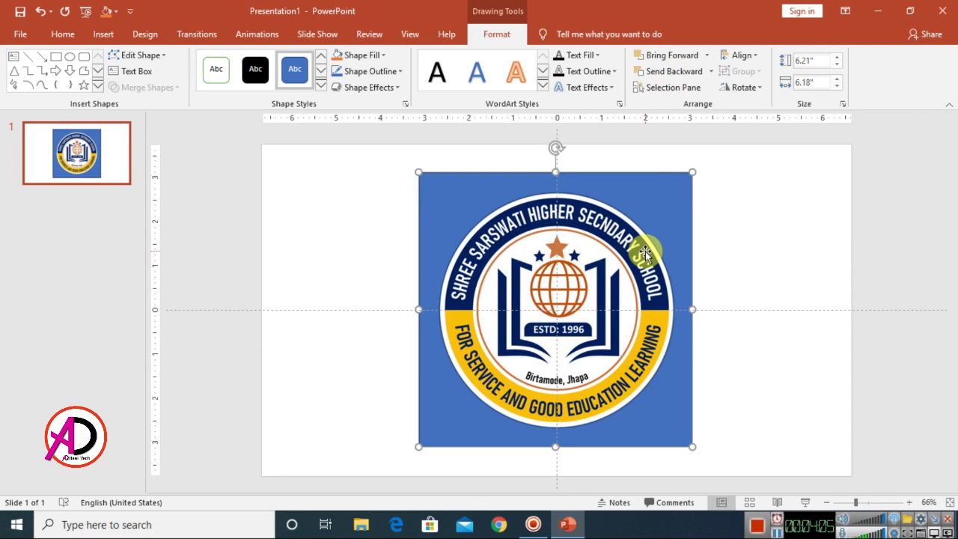
Cut the school logo picture to the clipboard
click(561, 241)
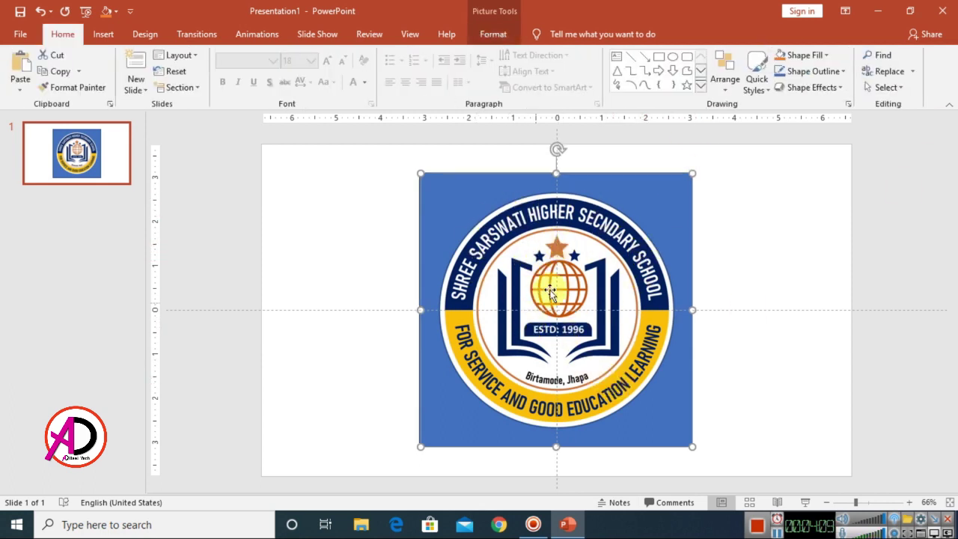
right_click(555, 250)
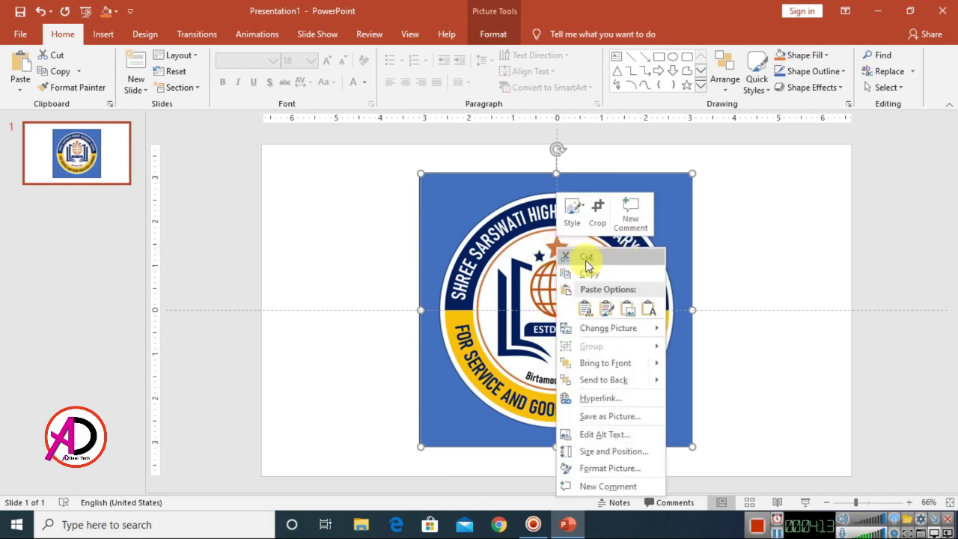
click(586, 258)
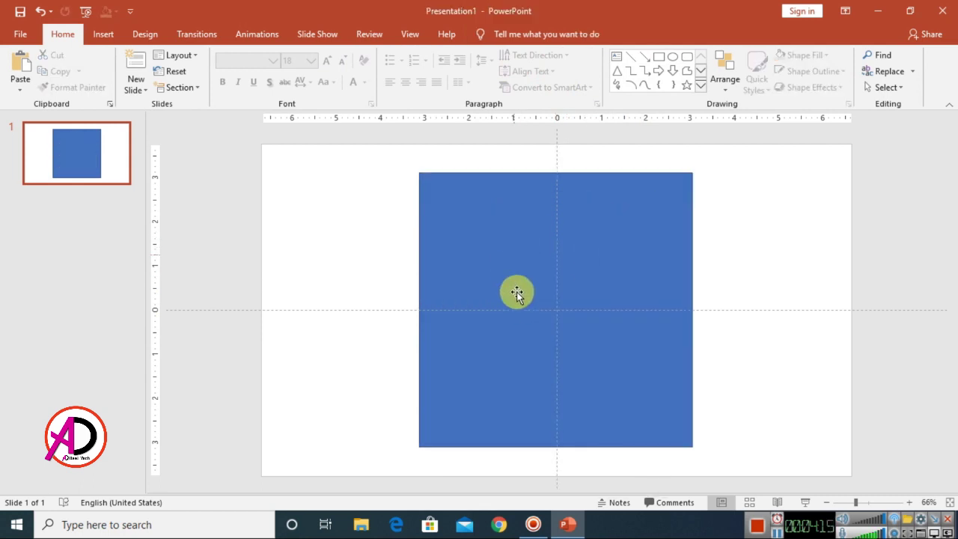
Give the blue square a picture fill from the clipboard logo via Format Shape
click(630, 279)
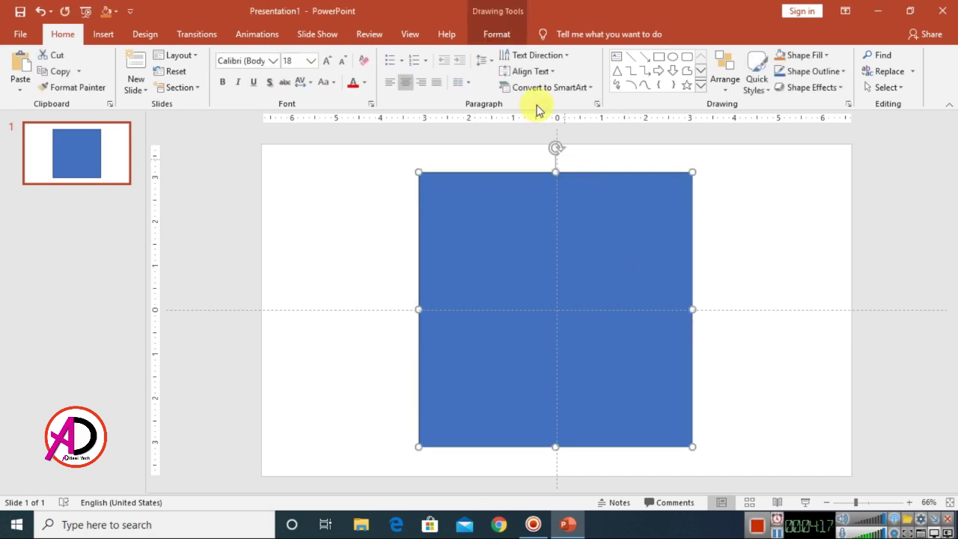
click(497, 34)
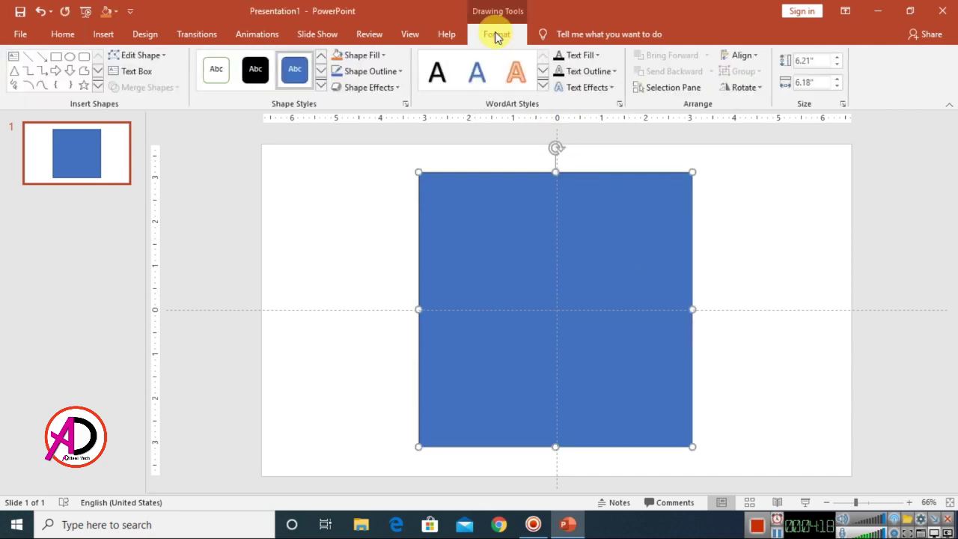
click(406, 104)
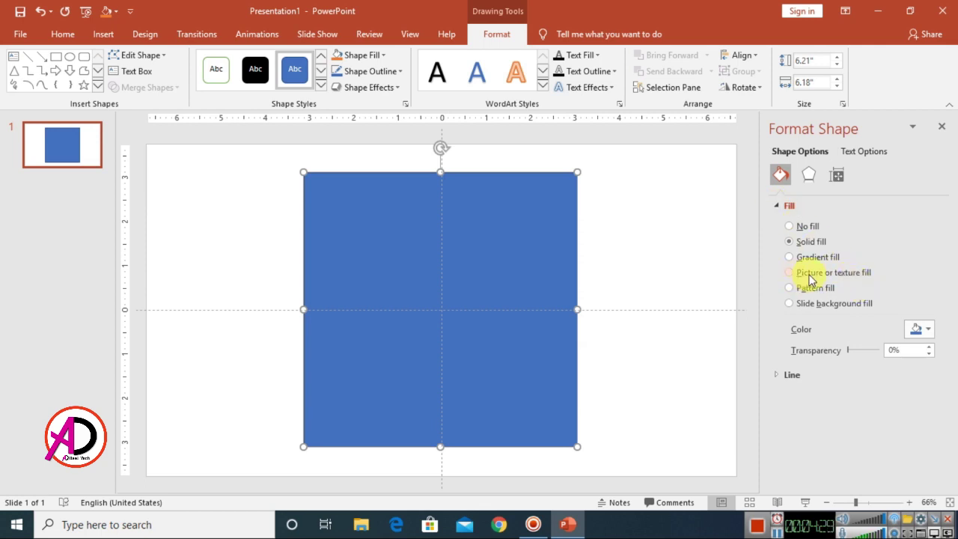
click(810, 277)
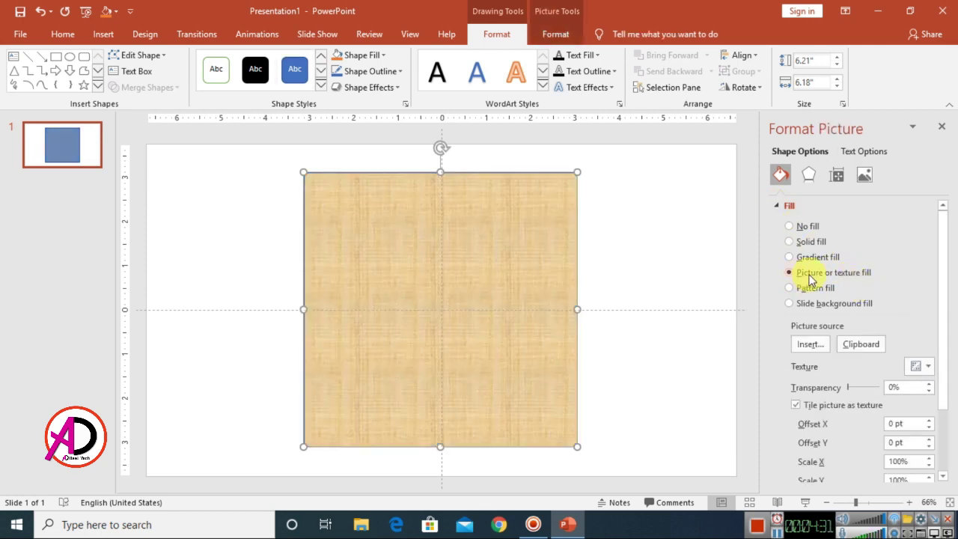
click(853, 346)
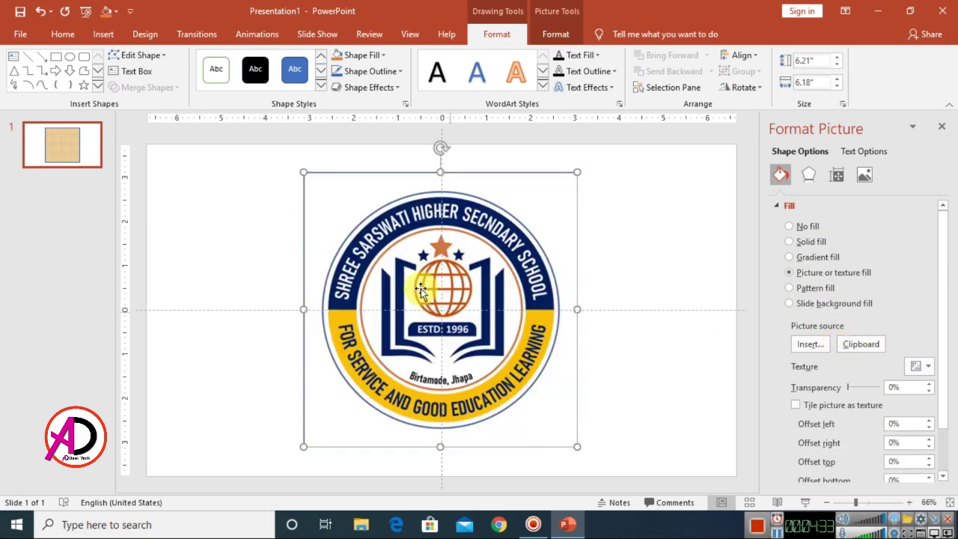
Remove the square's outline and set its fill transparency to 92%
click(370, 71)
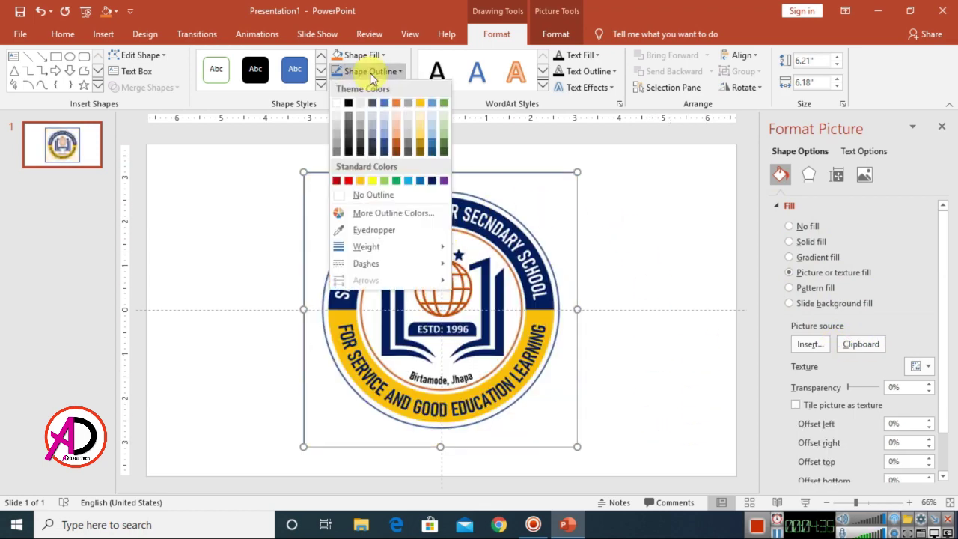
click(382, 196)
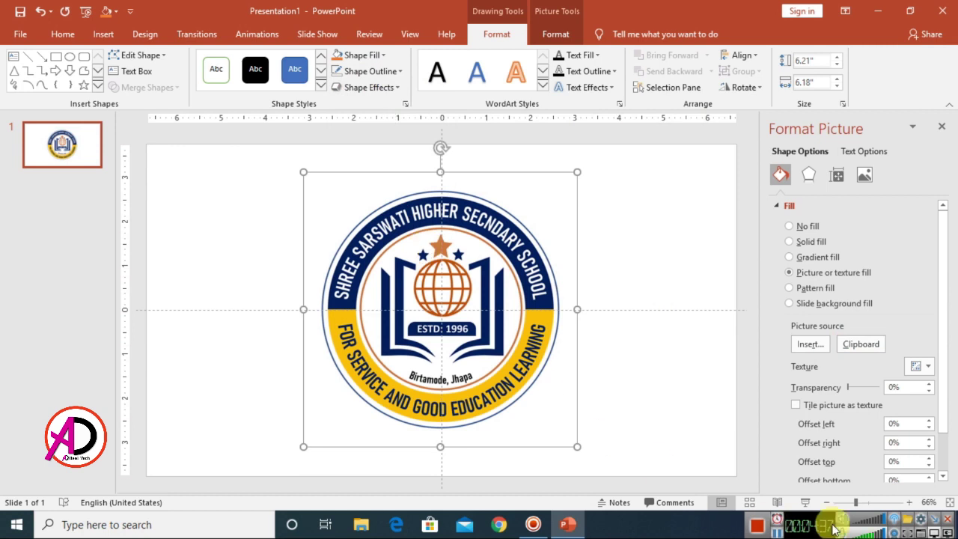
scroll(844, 424, down, 2)
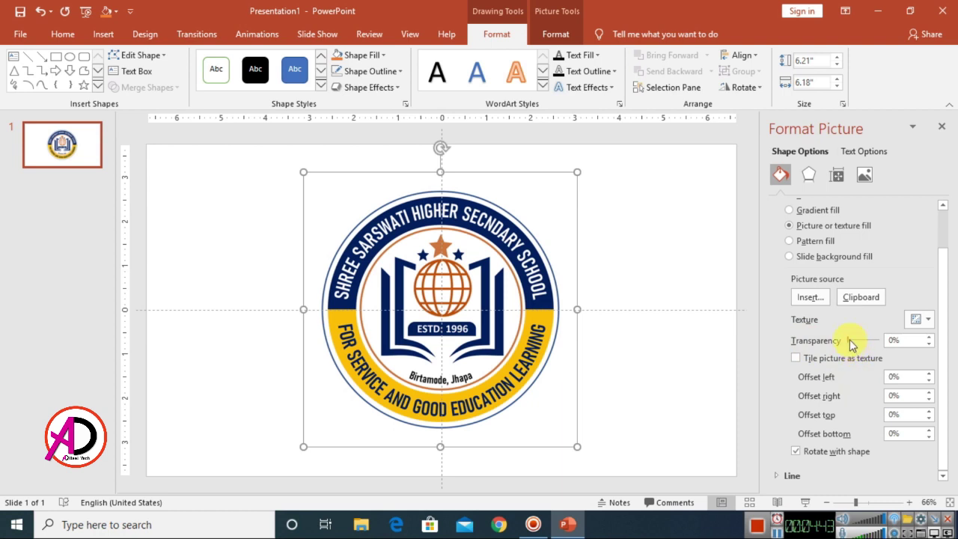
drag(850, 340, 878, 348)
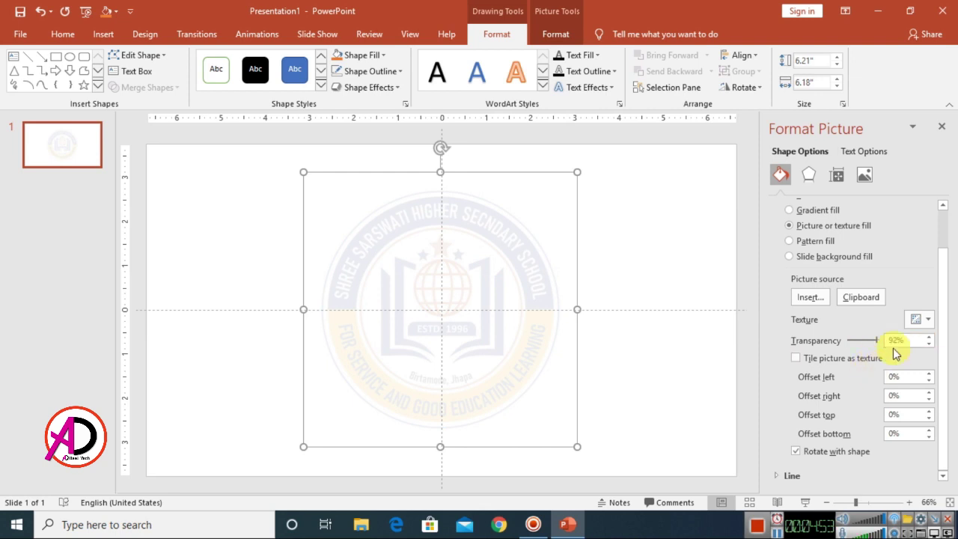
click(941, 128)
click(744, 252)
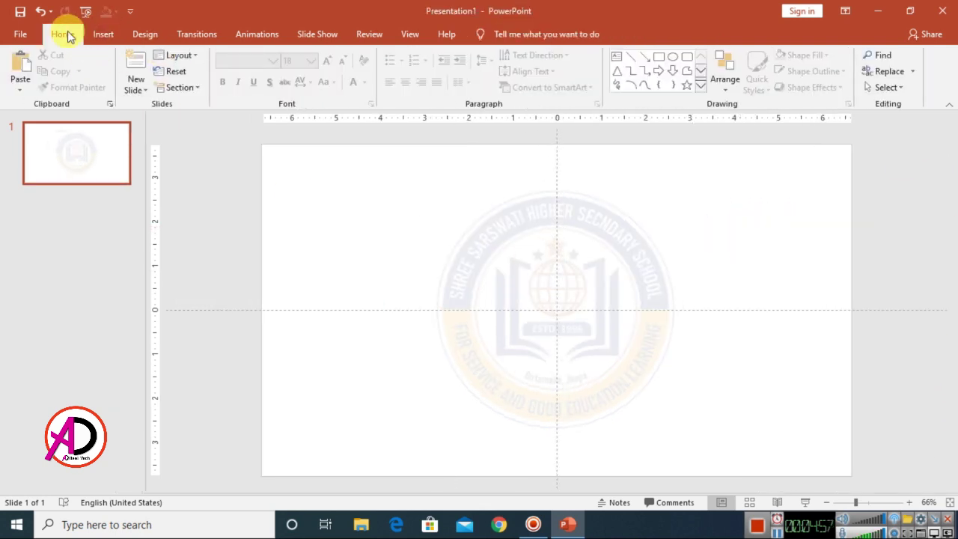
Draw a large text box of =rand() sample paragraphs and paste two extra copies
click(615, 57)
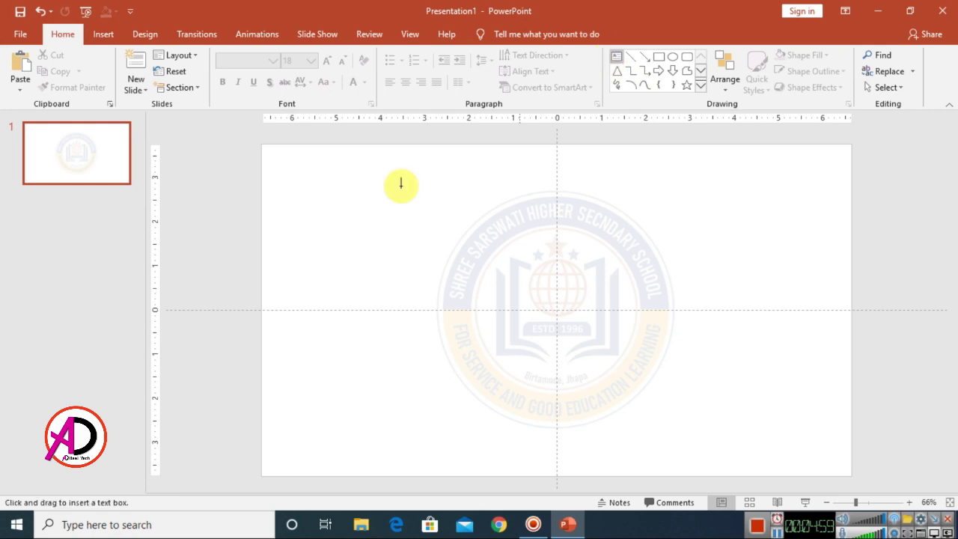
drag(279, 162, 838, 473)
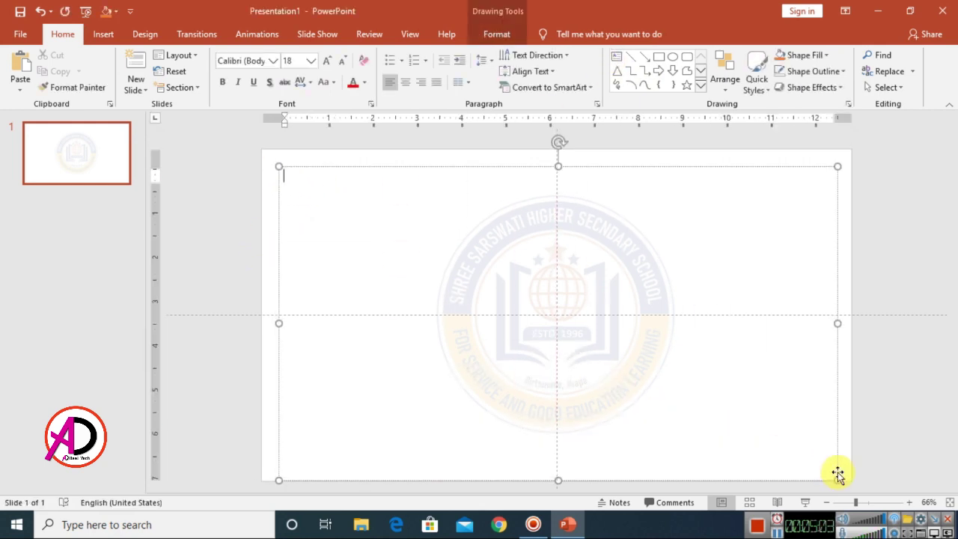
text(=rand()
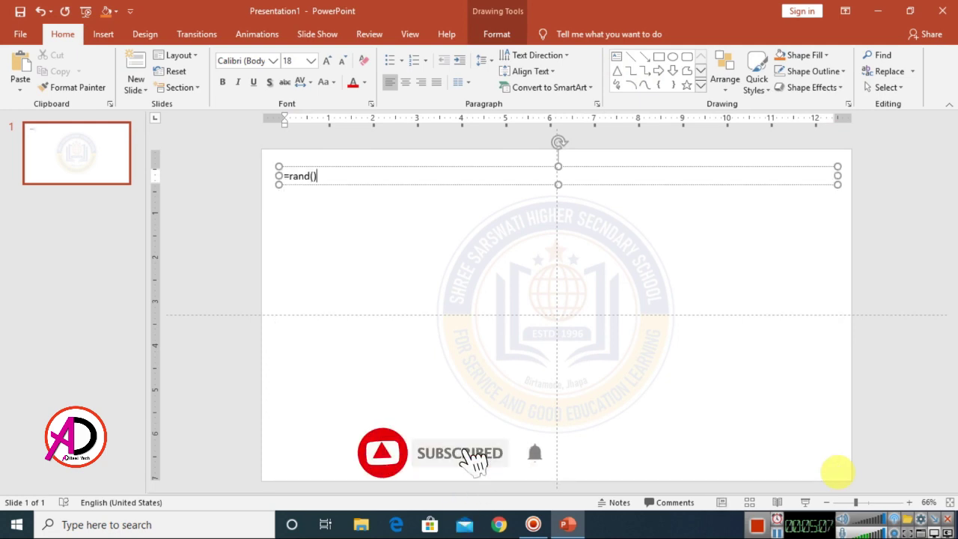
key(Return)
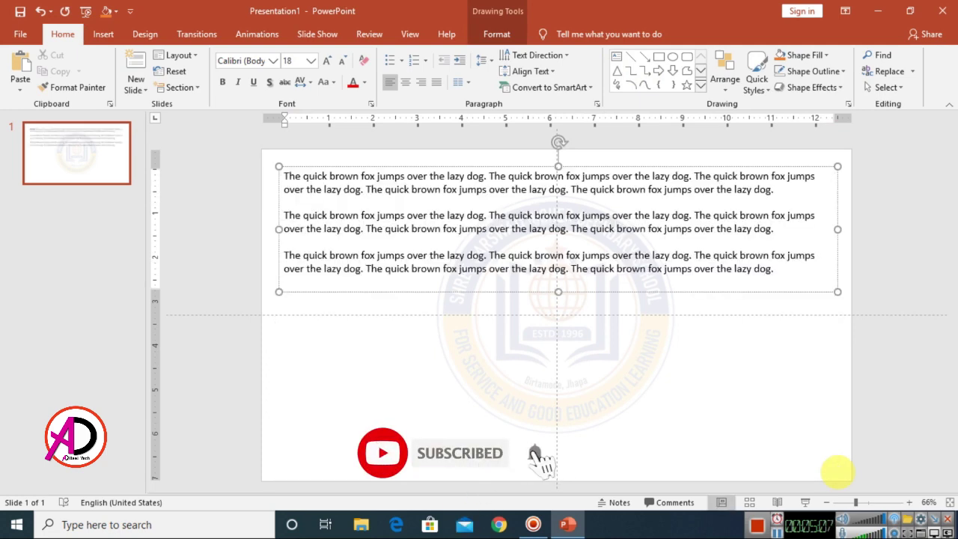
key(ctrl+a)
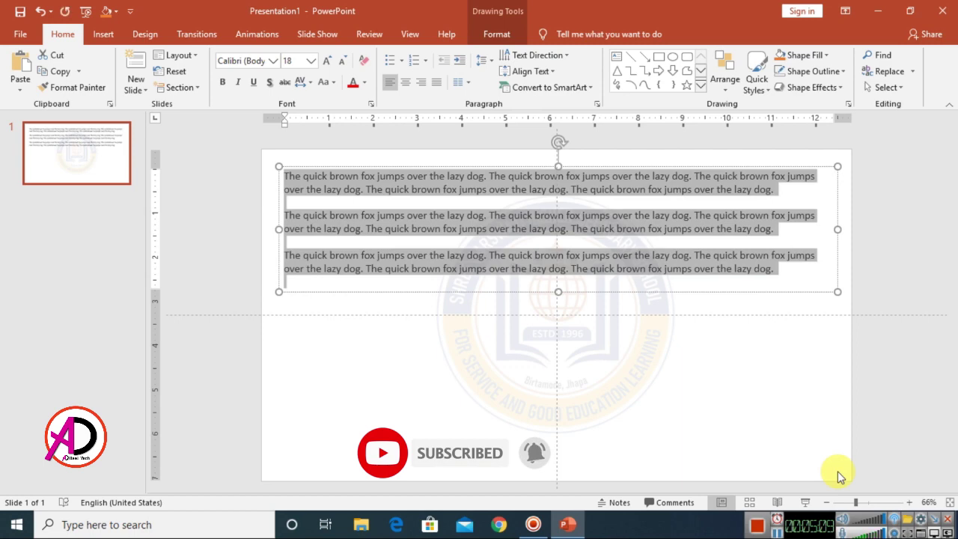
click(295, 287)
key(ctrl+v)
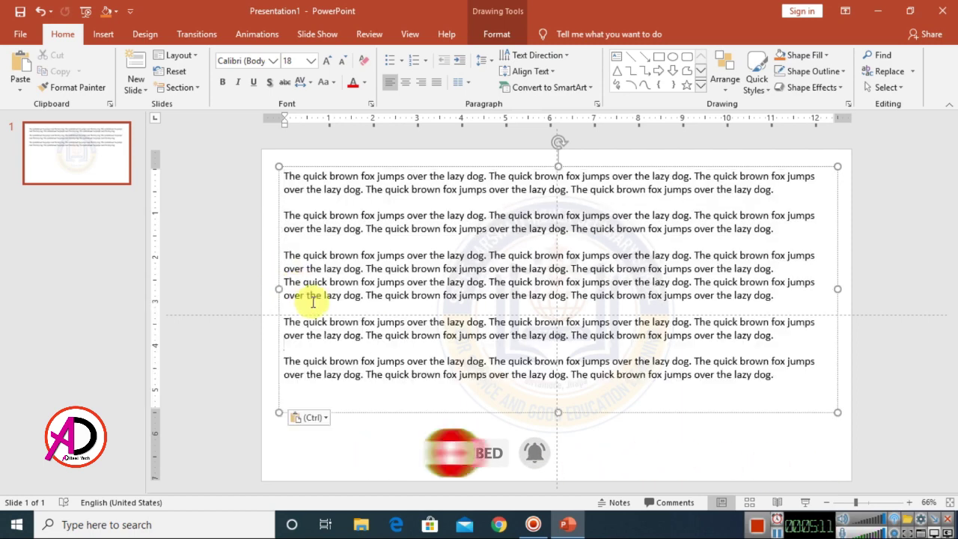
key(ctrl+v)
key(Escape)
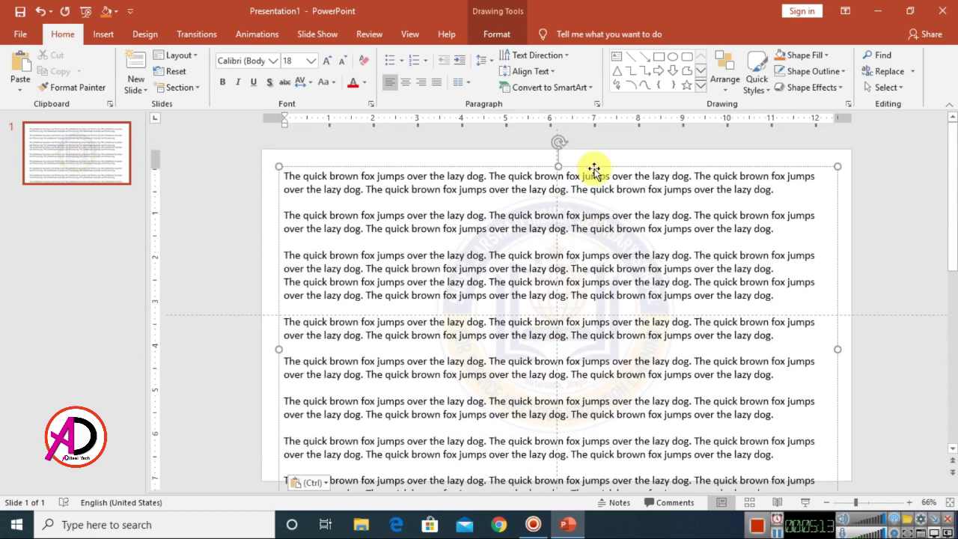
Move the text box to the top edge, then delete it and the faded logo
scroll(592, 161, up, 1)
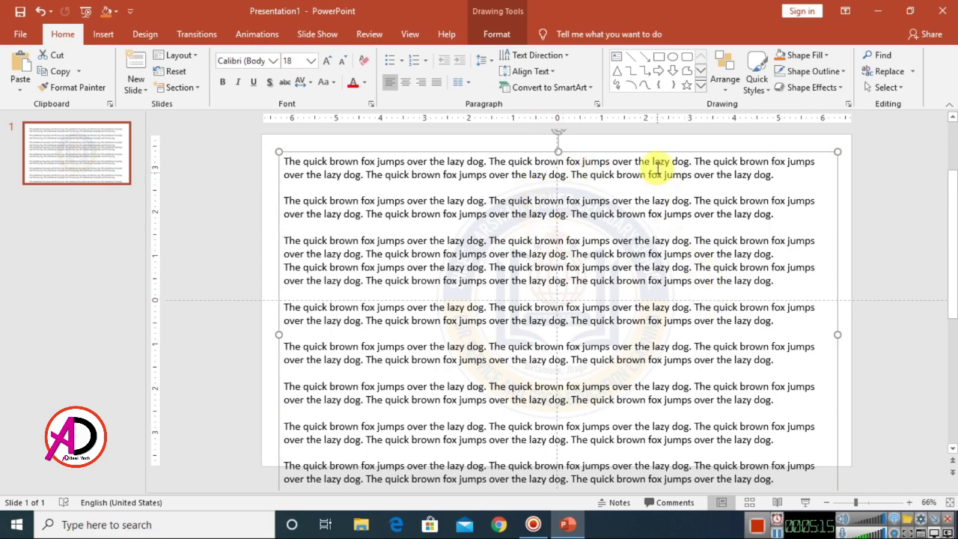
drag(651, 147, 652, 132)
click(864, 293)
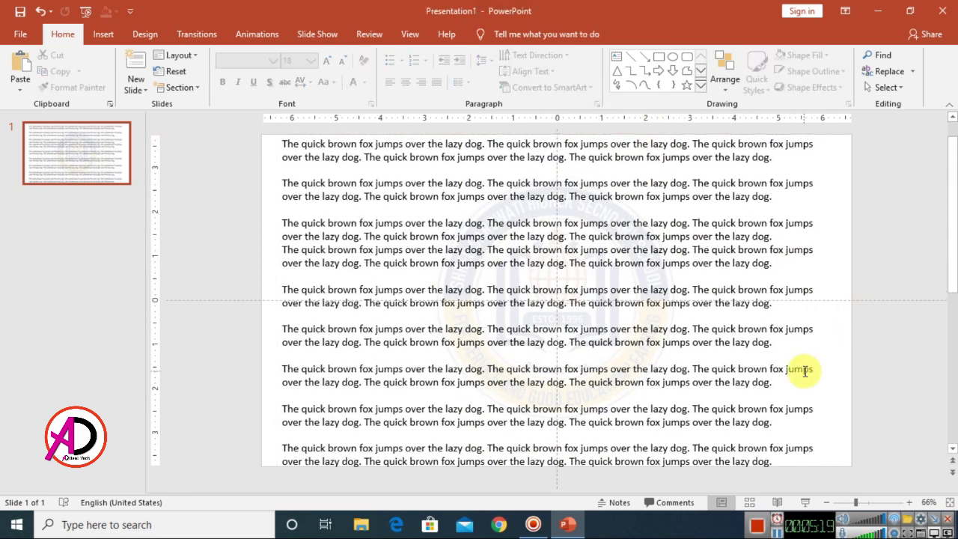
key(ctrl+a)
key(Delete)
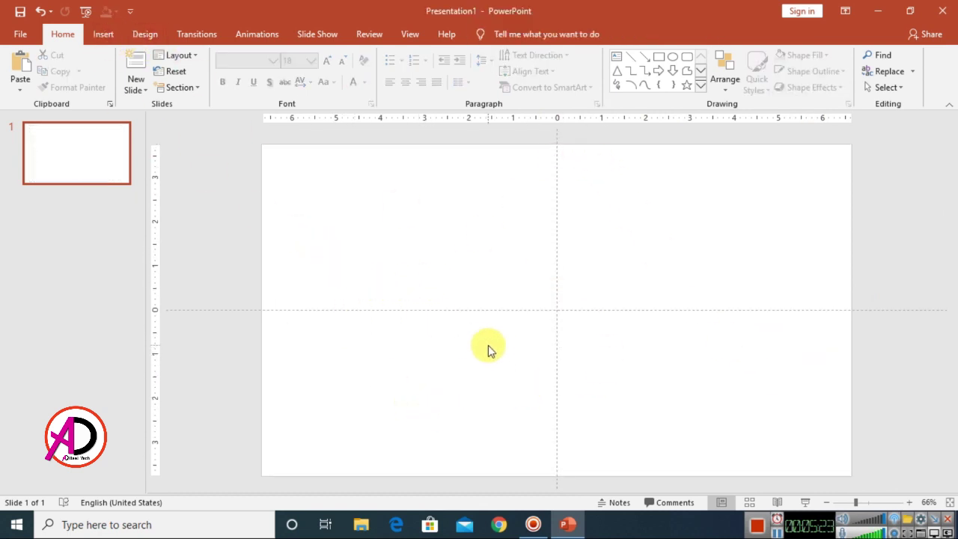
Insert orange-gold WordArt and replace 'Your text here' with 'watermark'
click(108, 37)
click(607, 80)
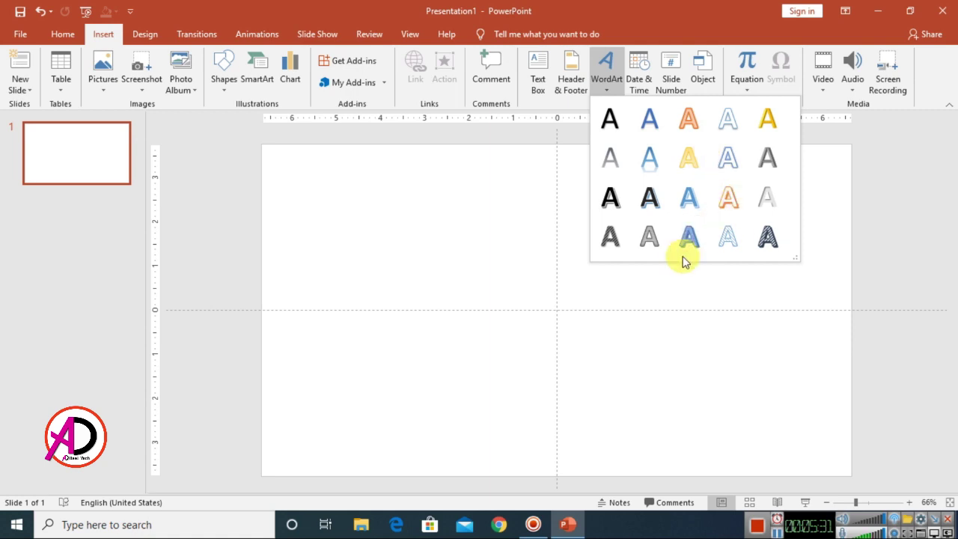
click(767, 125)
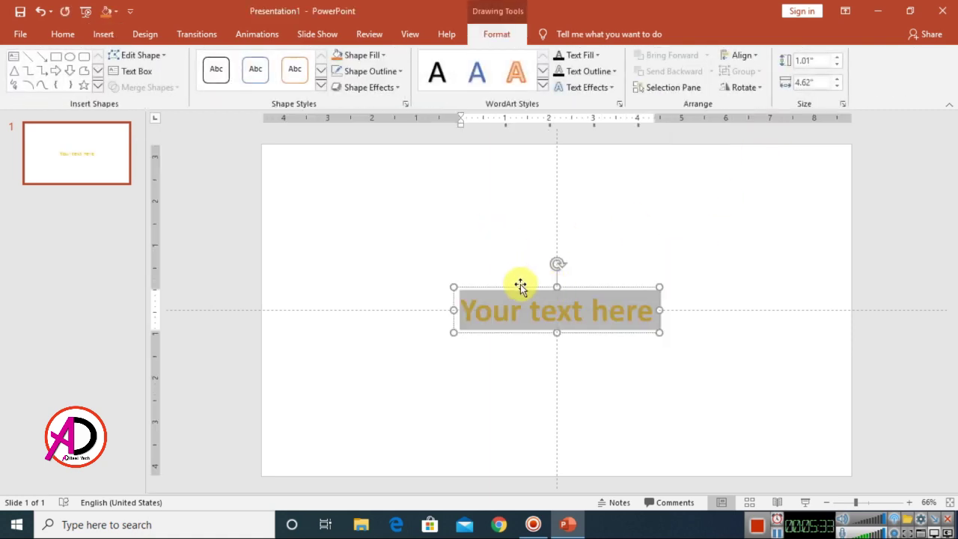
triple_click(643, 309)
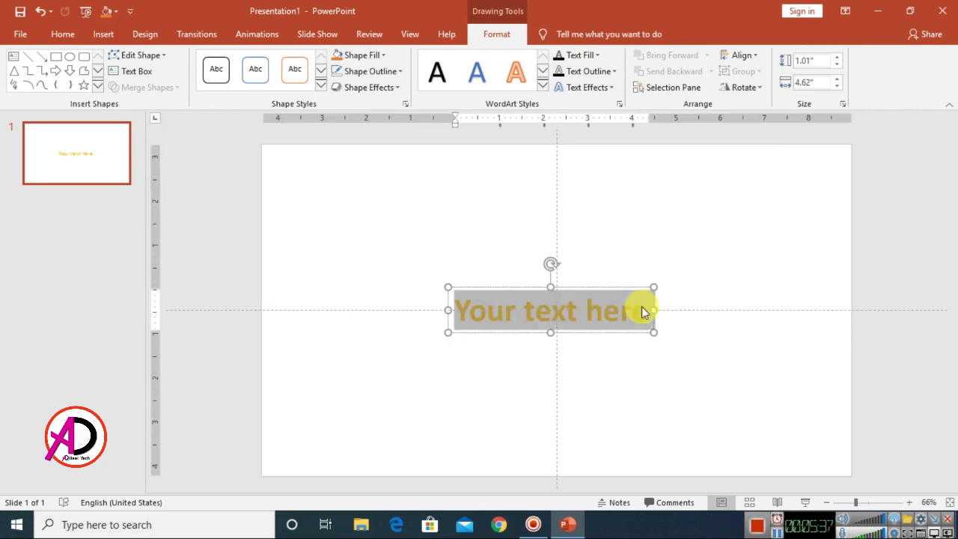
text(watermark)
Try an Anja Eliane font on the watermark text, then undo back to Calibri
click(60, 35)
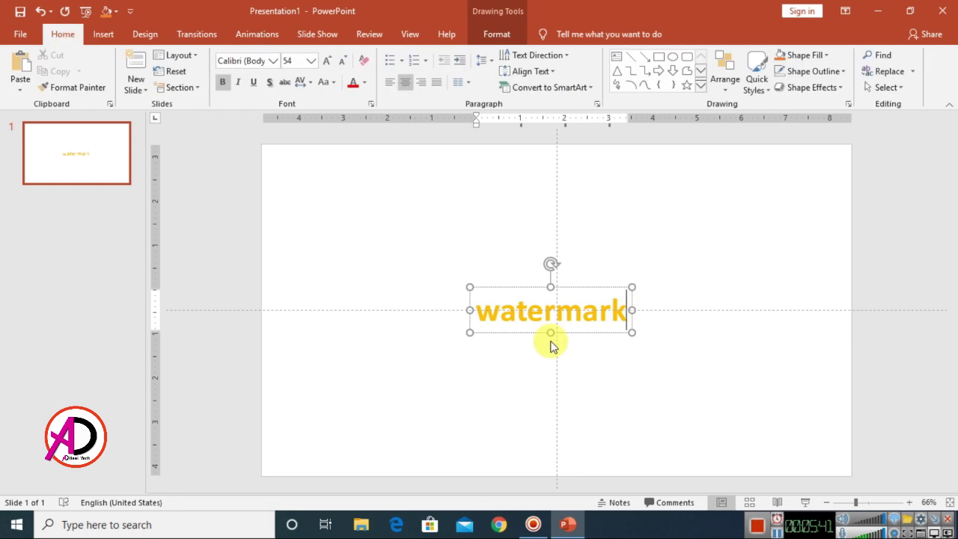
key(ctrl+a)
click(275, 60)
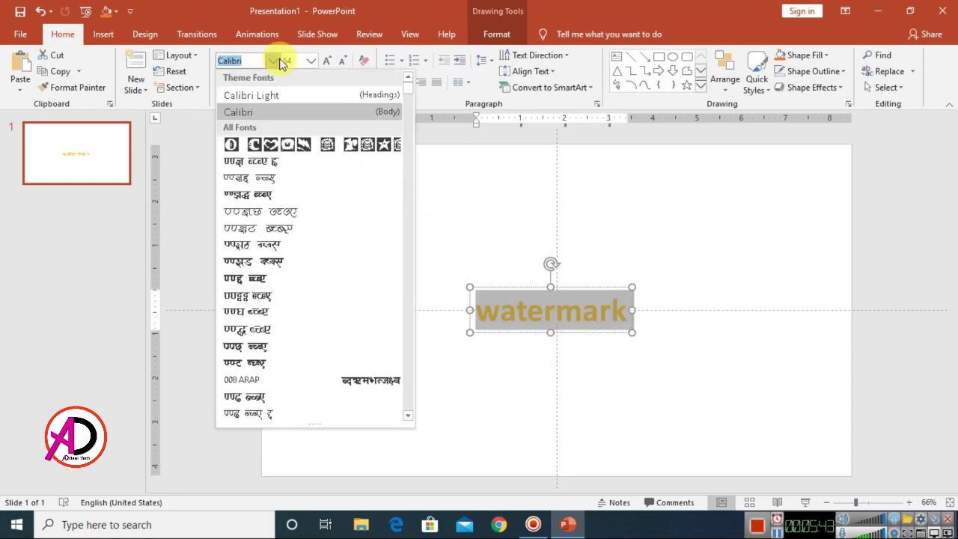
text(ARd)
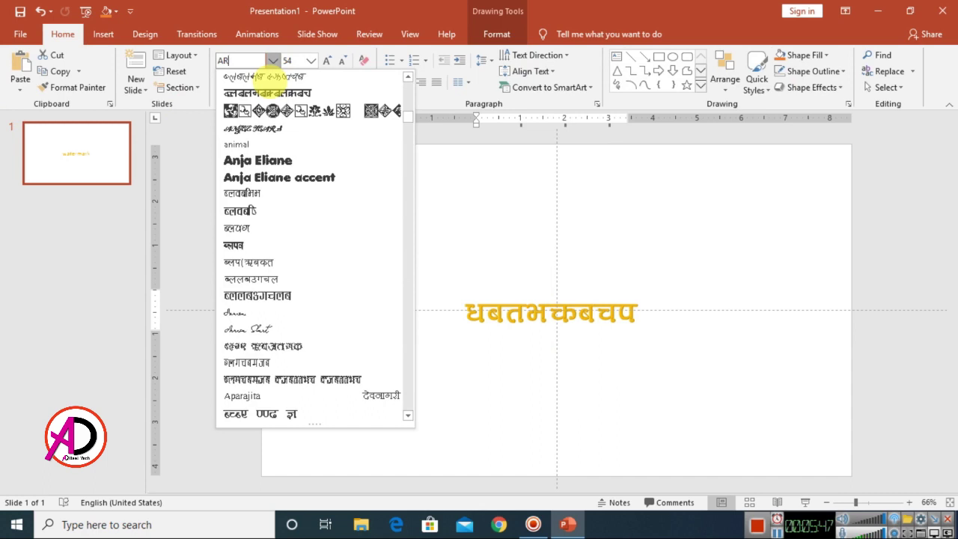
click(246, 180)
key(ctrl+z)
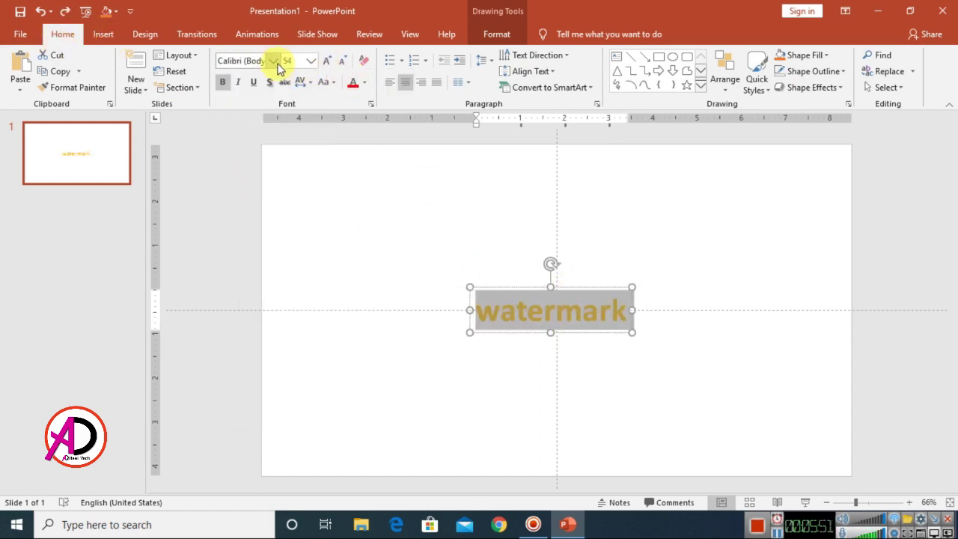
Set the WATERMARK text in the Algerian font
click(273, 60)
scroll(336, 359, down, 6)
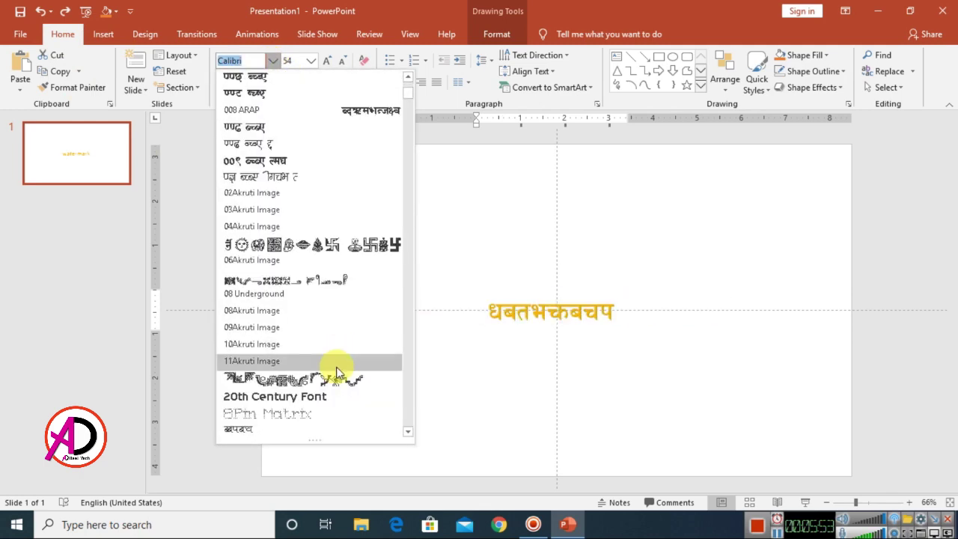
scroll(336, 366, down, 4)
scroll(336, 367, down, 4)
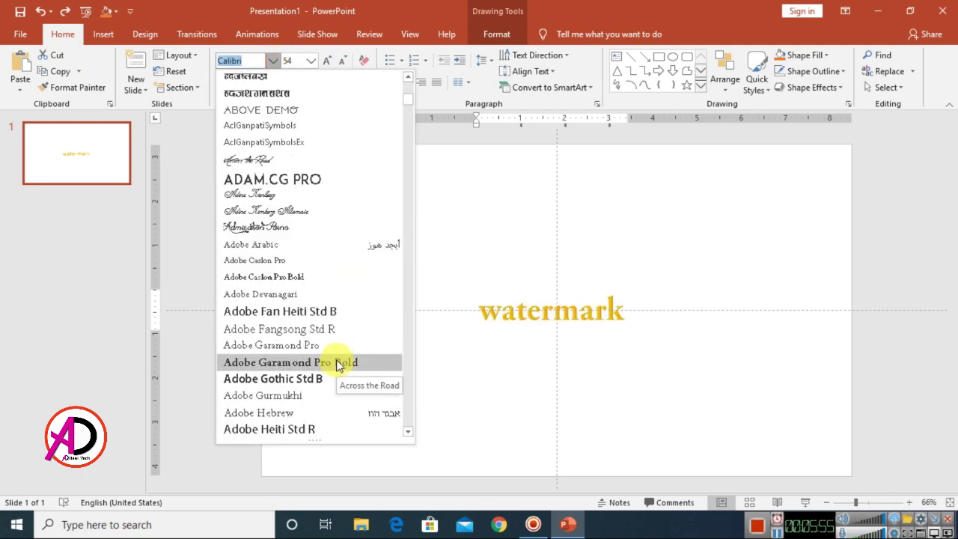
scroll(336, 367, down, 3)
scroll(335, 366, down, 1)
scroll(336, 372, down, 5)
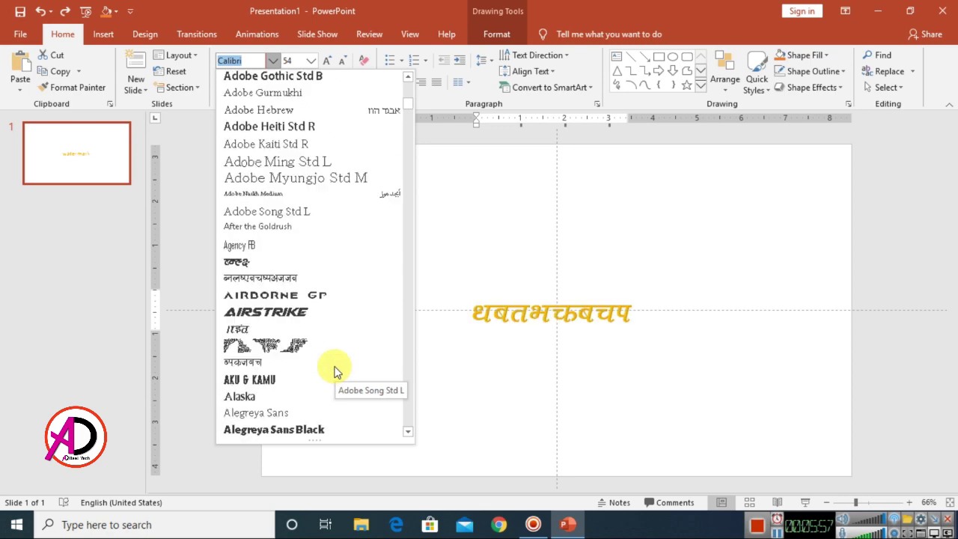
scroll(314, 370, down, 4)
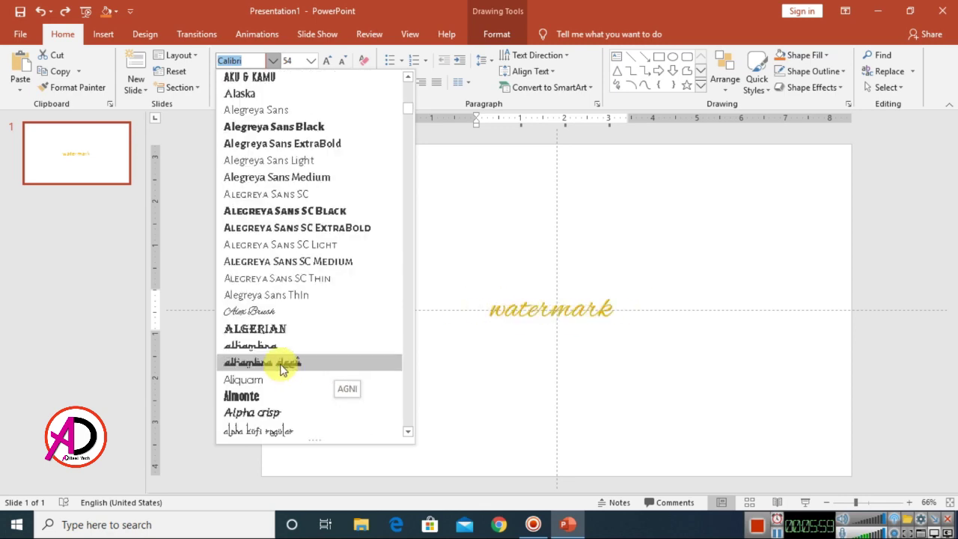
scroll(299, 377, down, 3)
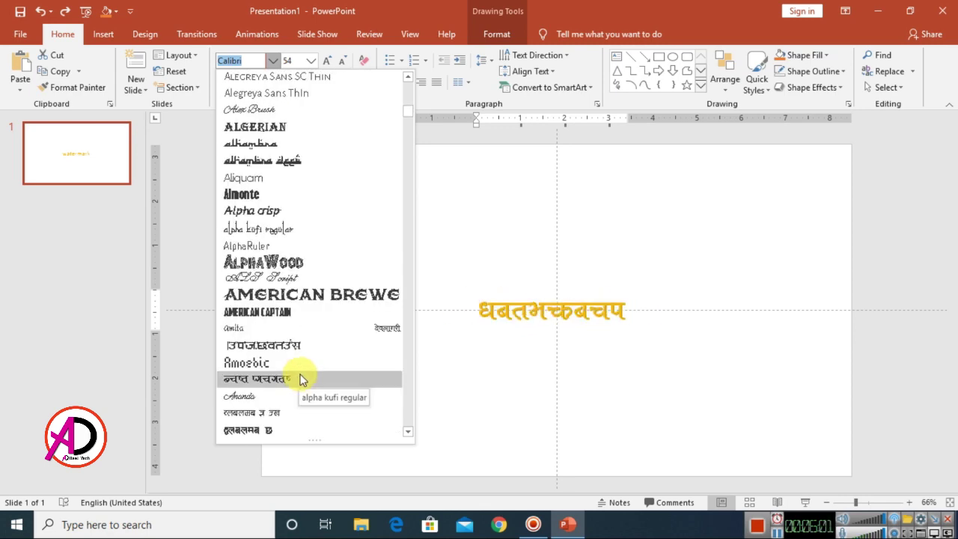
scroll(299, 367, up, 1)
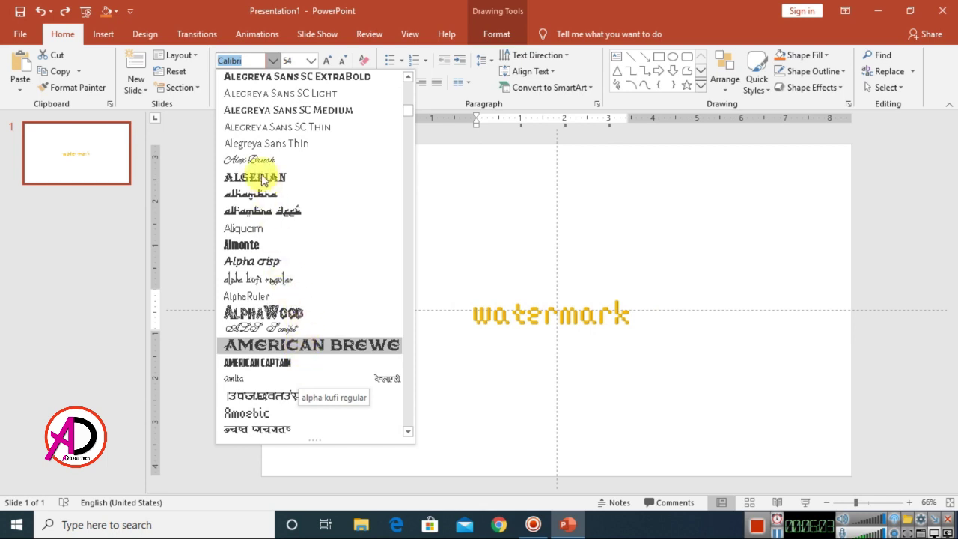
scroll(262, 185, up, 1)
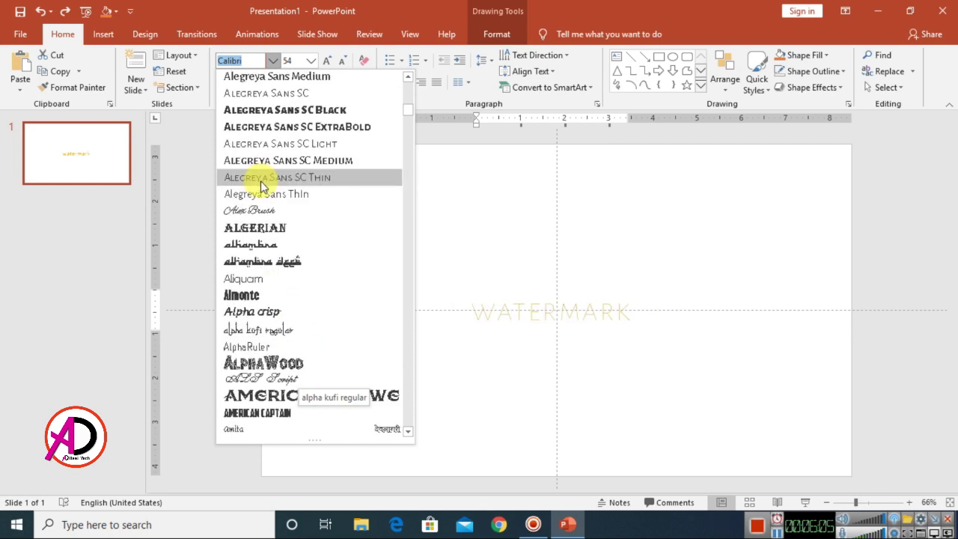
click(263, 230)
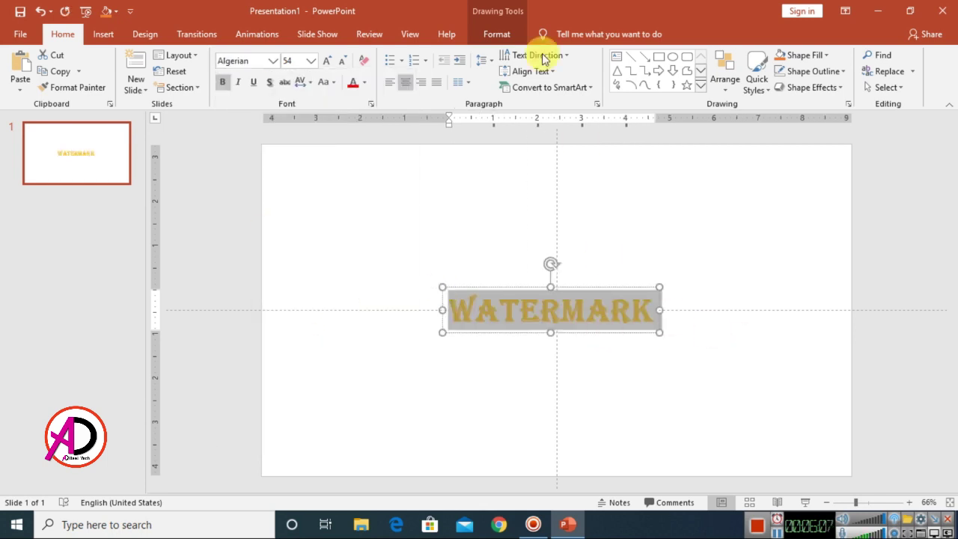
click(497, 34)
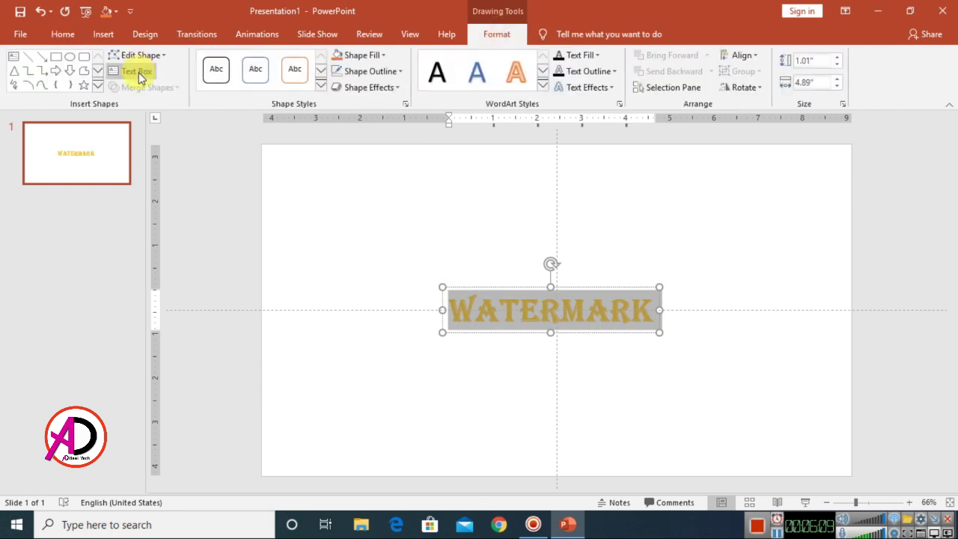
Cut the WATERMARK WordArt and paste it back onto the slide as a picture
click(582, 286)
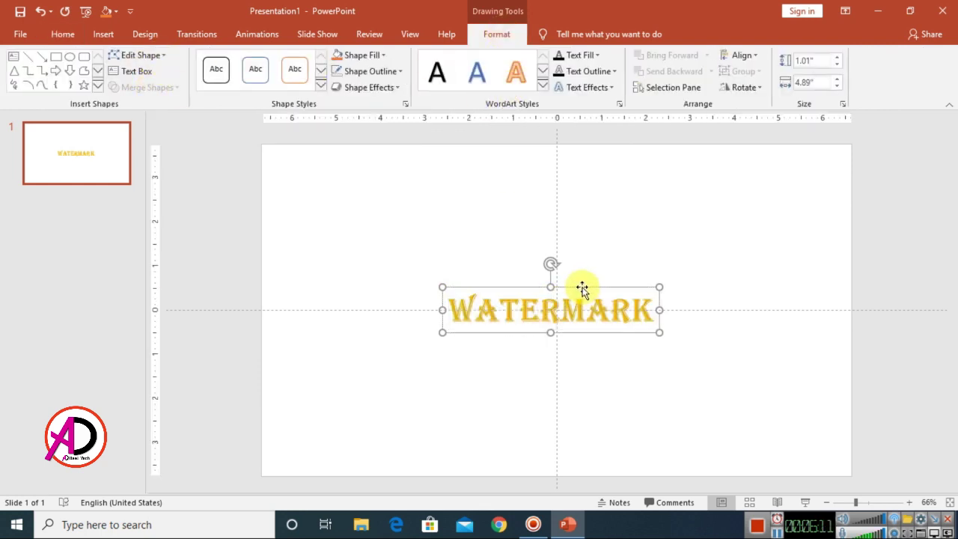
right_click(583, 286)
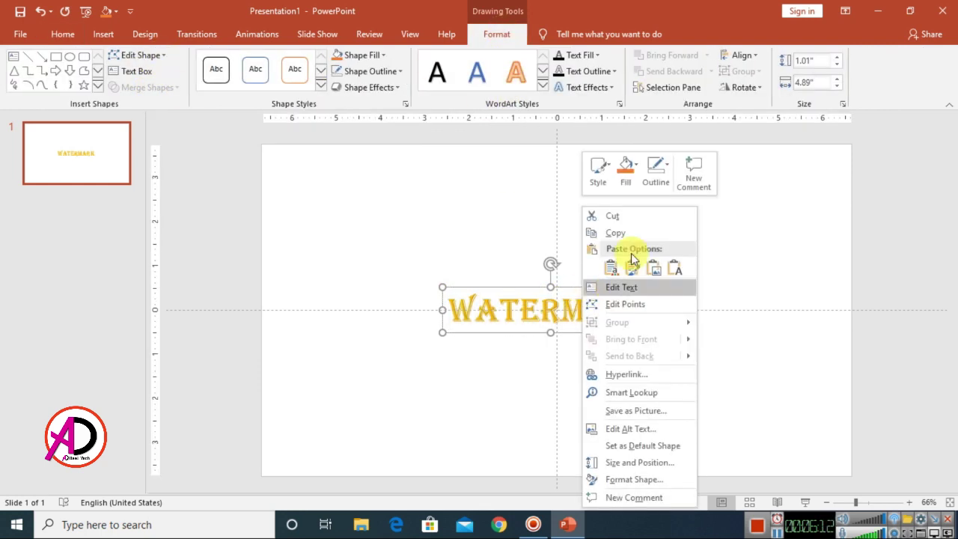
click(613, 216)
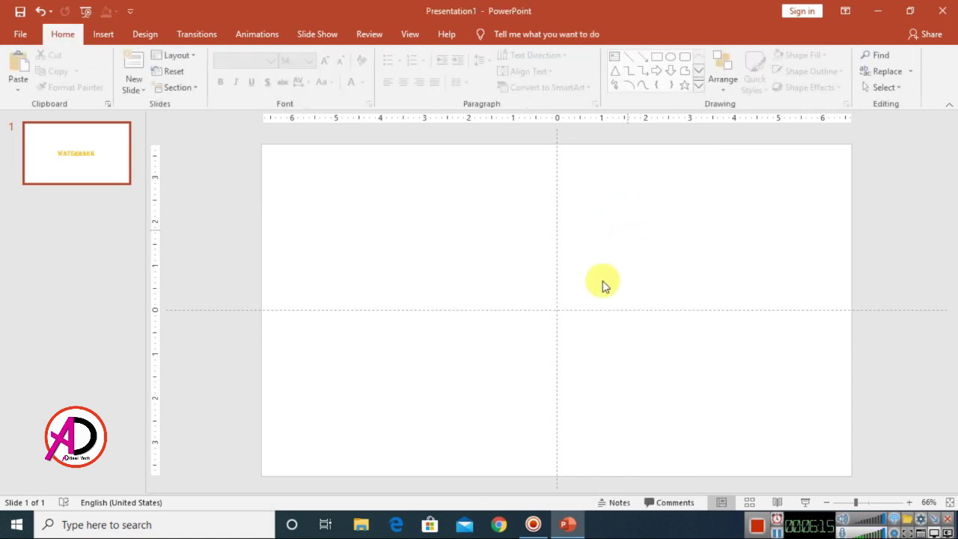
right_click(472, 235)
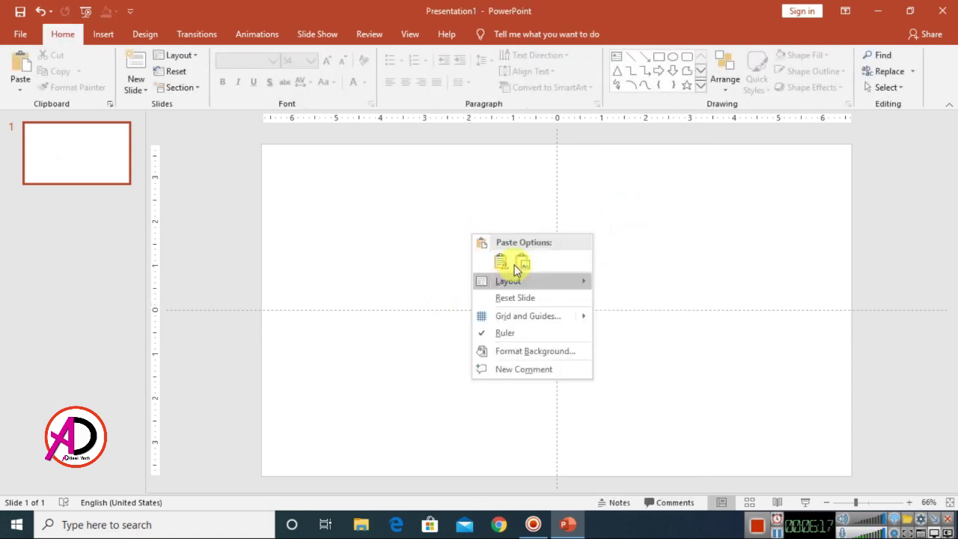
click(524, 262)
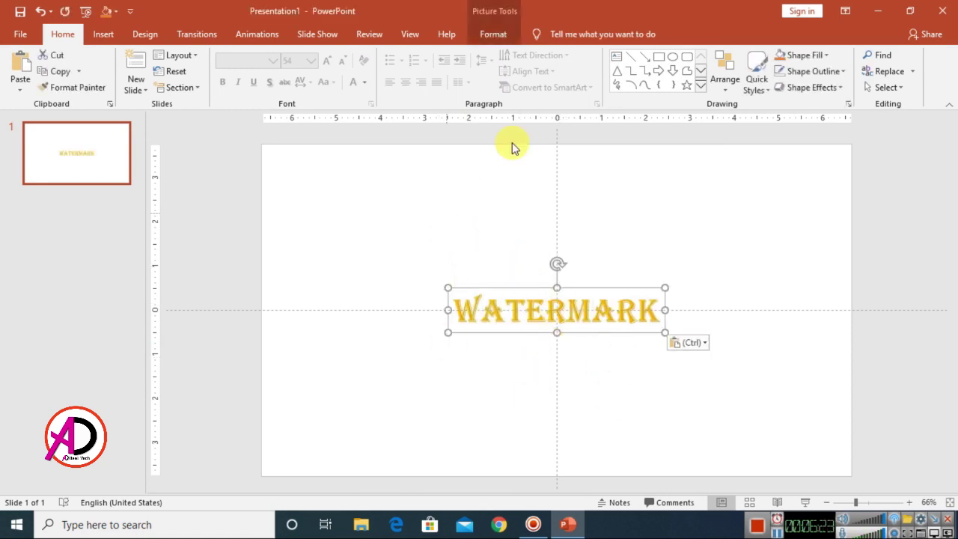
Apply the Washout recolour to the WATERMARK picture
click(494, 35)
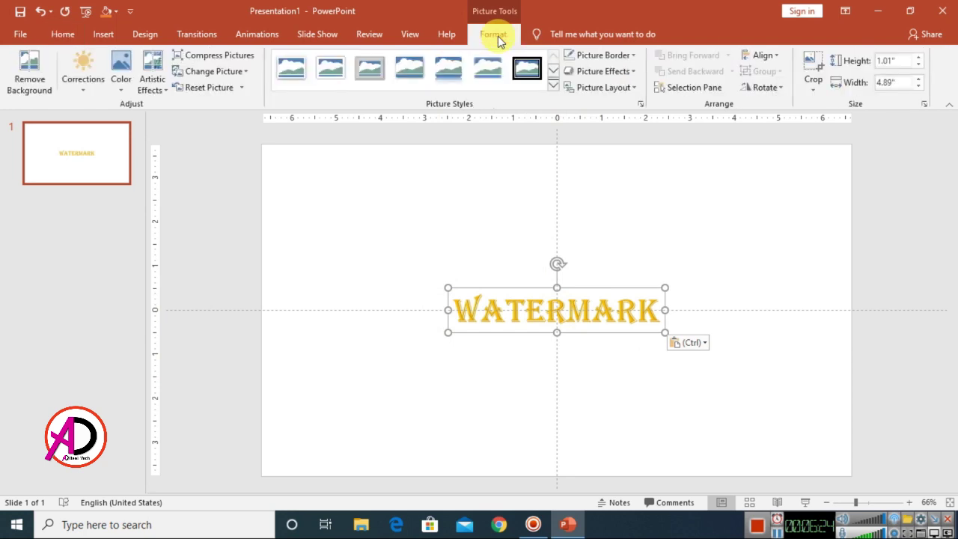
click(123, 82)
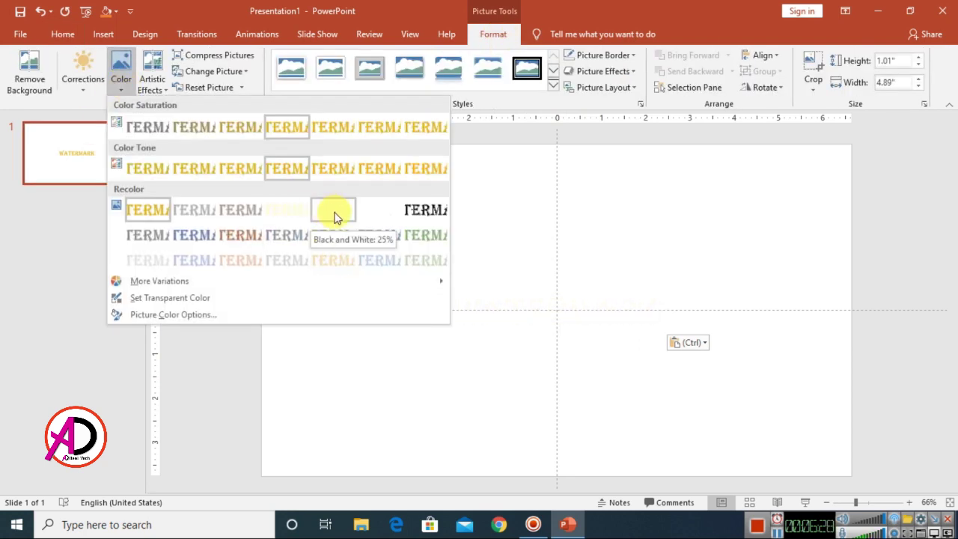
click(284, 212)
ctrl+scroll(576, 293, up, 10)
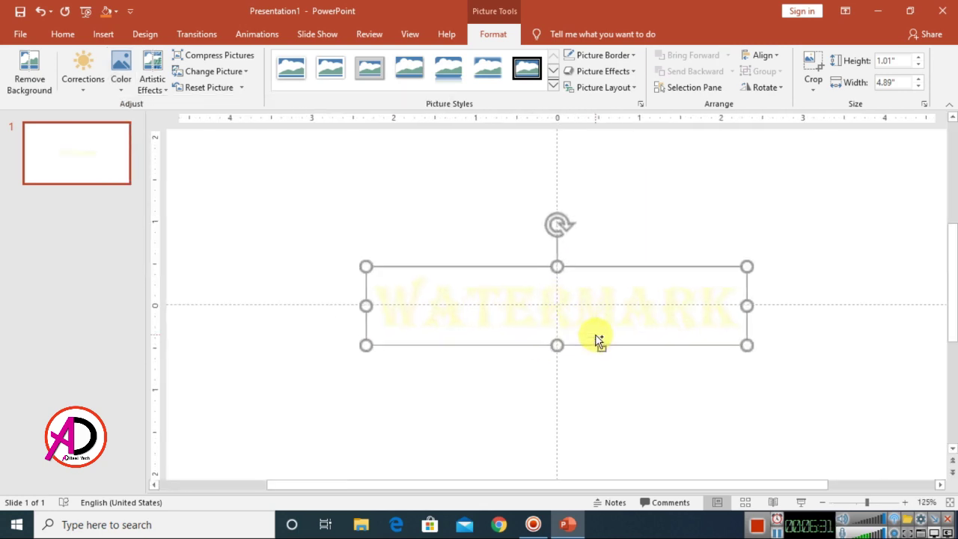
ctrl+scroll(686, 385, down, 10)
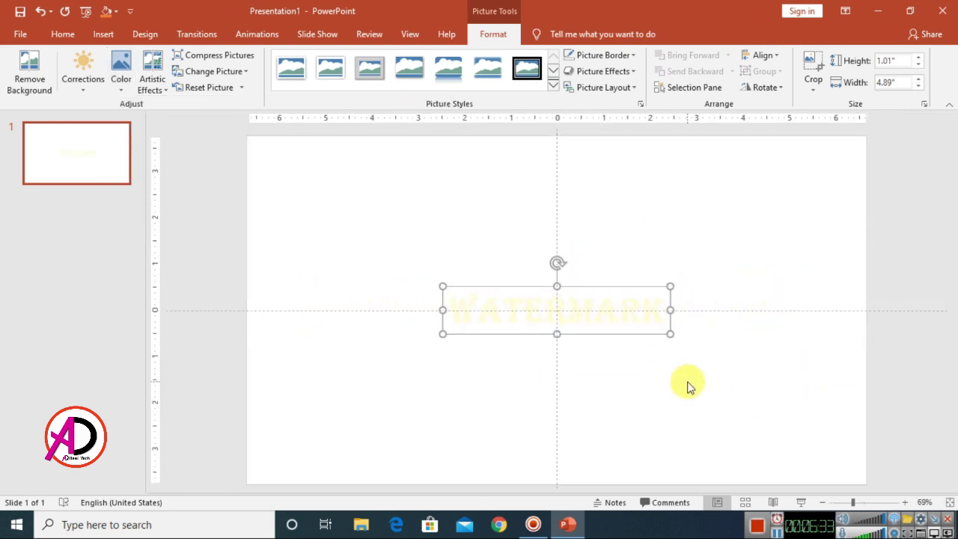
Rotate the pale WATERMARK picture counter-clockwise into a lower-left to upper-right diagonal
drag(561, 261, 535, 258)
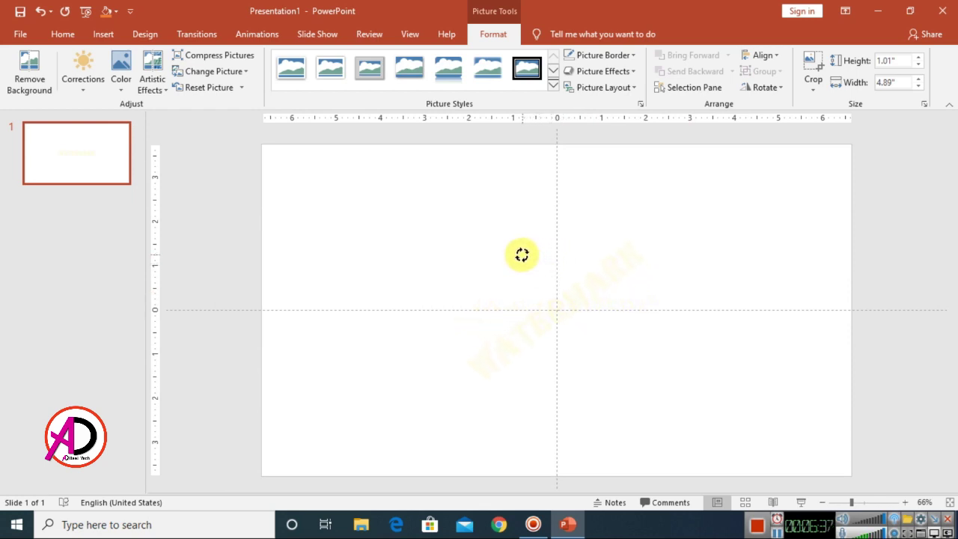
drag(519, 255, 524, 271)
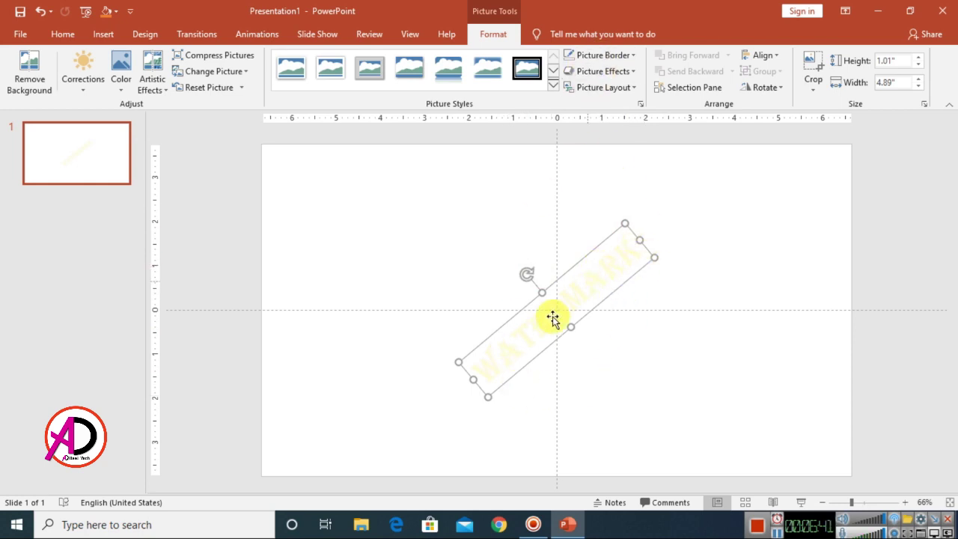
click(723, 336)
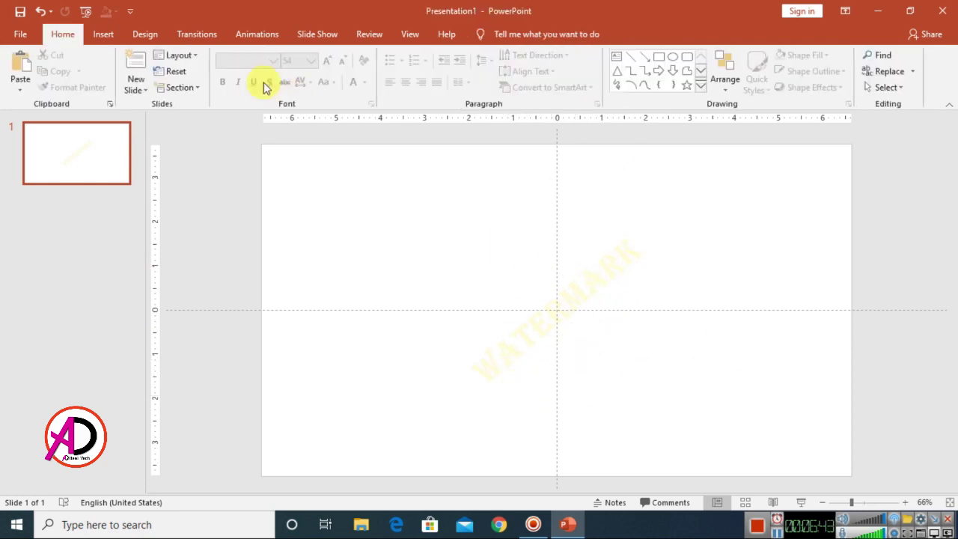
click(102, 34)
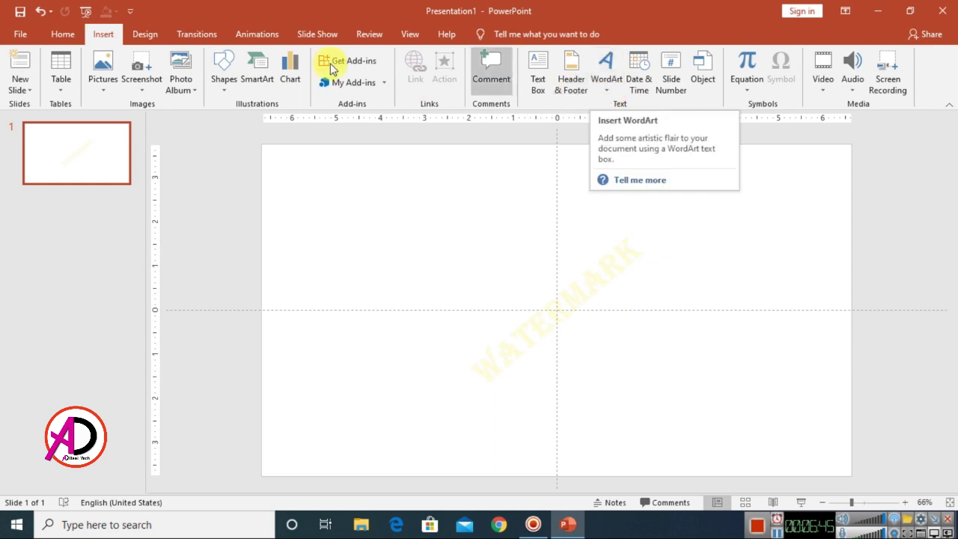
Draw a large text box across the slide and fill it with =rand() sample paragraphs
click(66, 33)
click(616, 56)
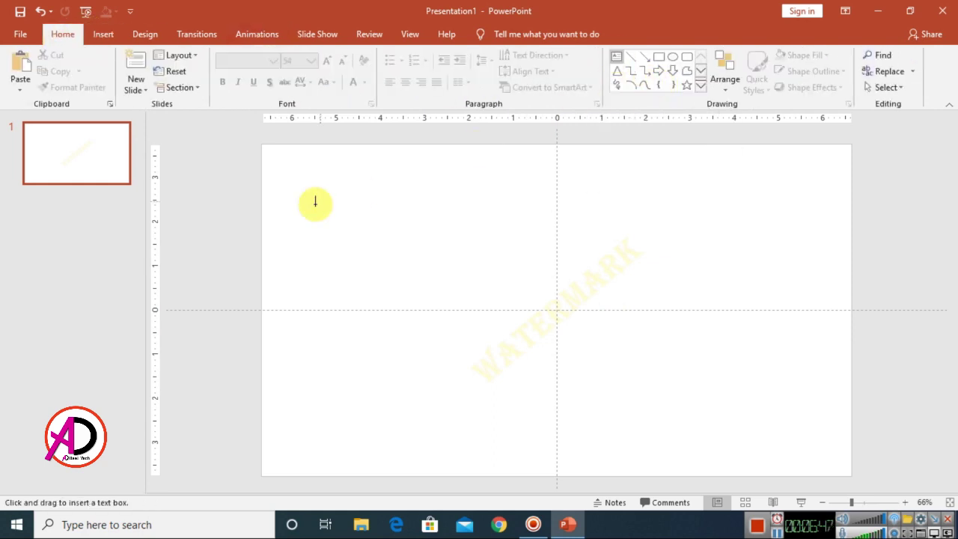
mouse_move(289, 164)
mouse_down()
mouse_move(813, 464)
mouse_move(827, 461)
mouse_up()
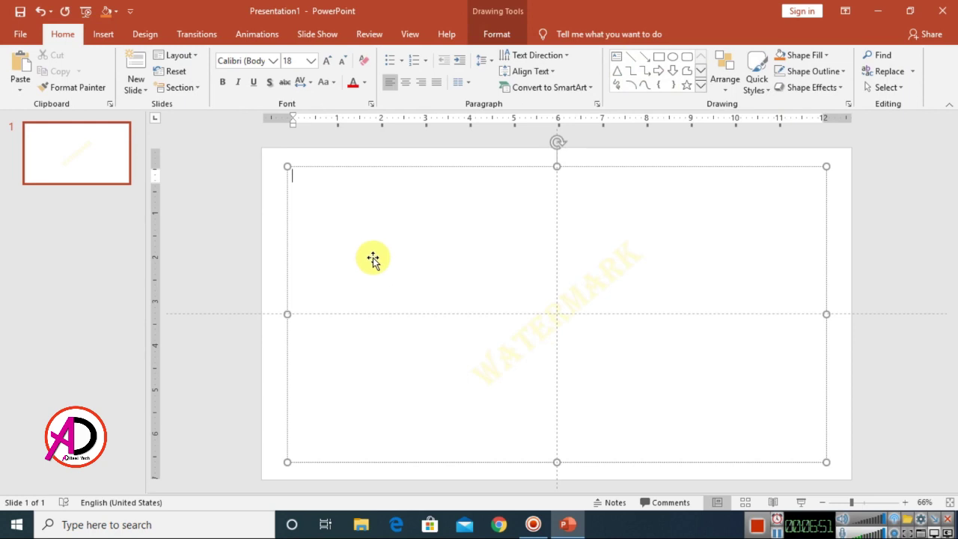
text(=rand())
key(Return)
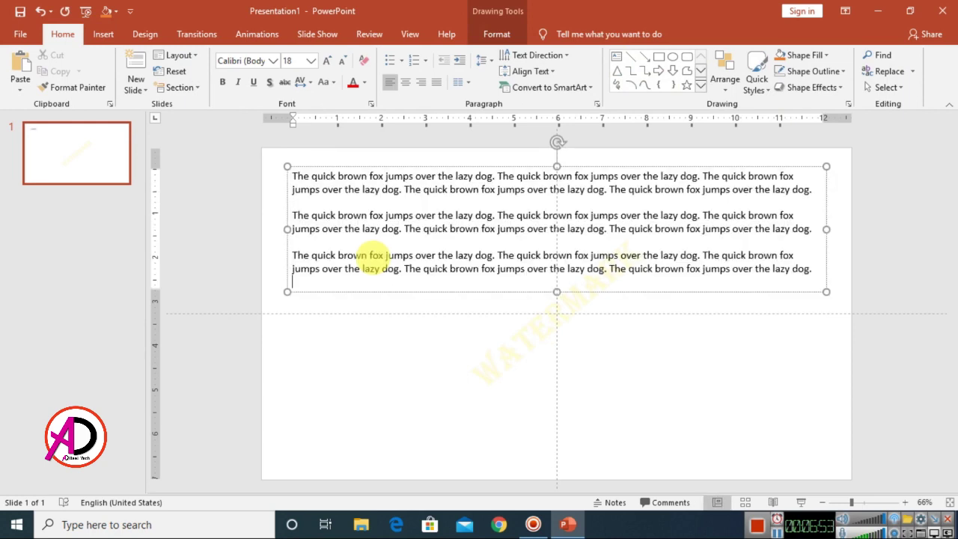
Copy the quick-brown-fox paragraphs and paste them repeatedly to multiply the text
key(ctrl+a)
key(ctrl+c)
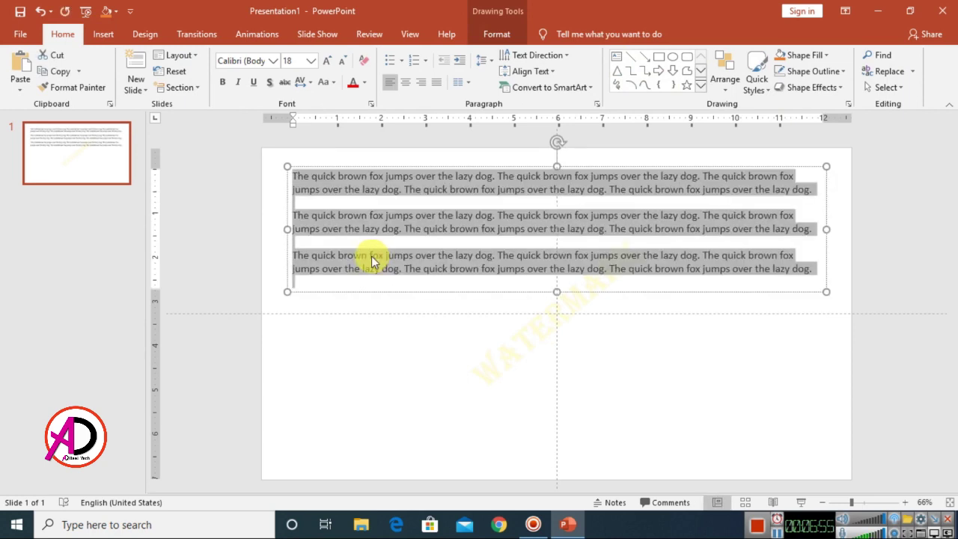
click(309, 286)
key(ctrl+v)
key(ctrl+v)
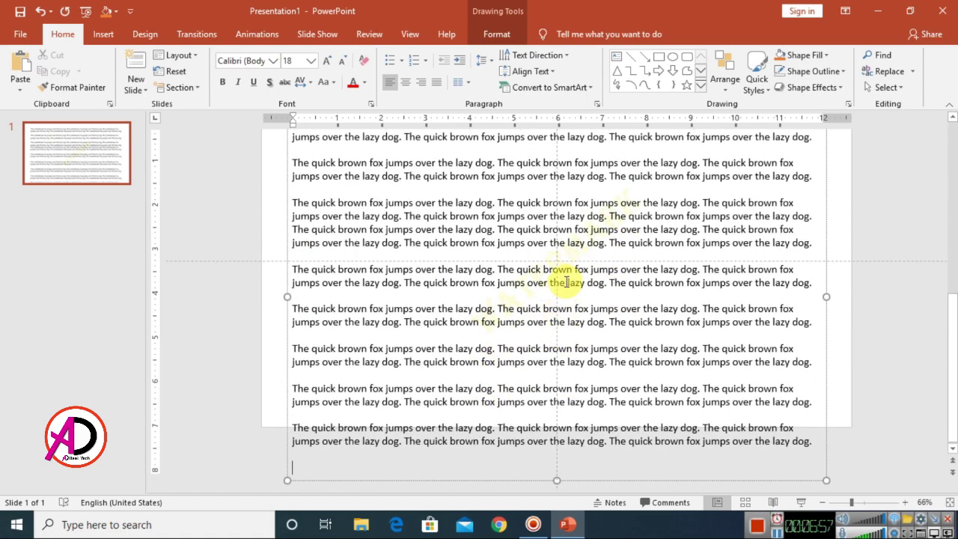
scroll(560, 284, up, 10)
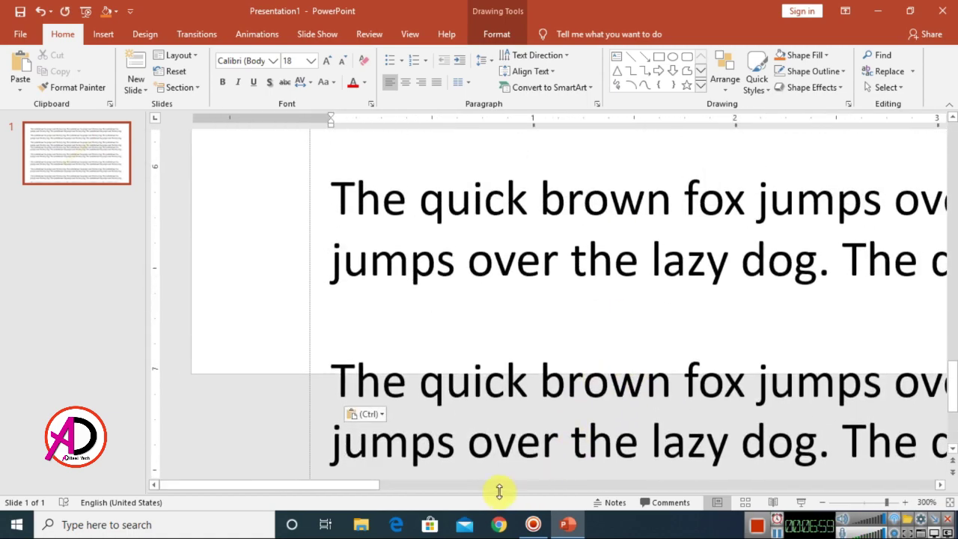
drag(367, 489, 653, 482)
scroll(791, 349, up, 3)
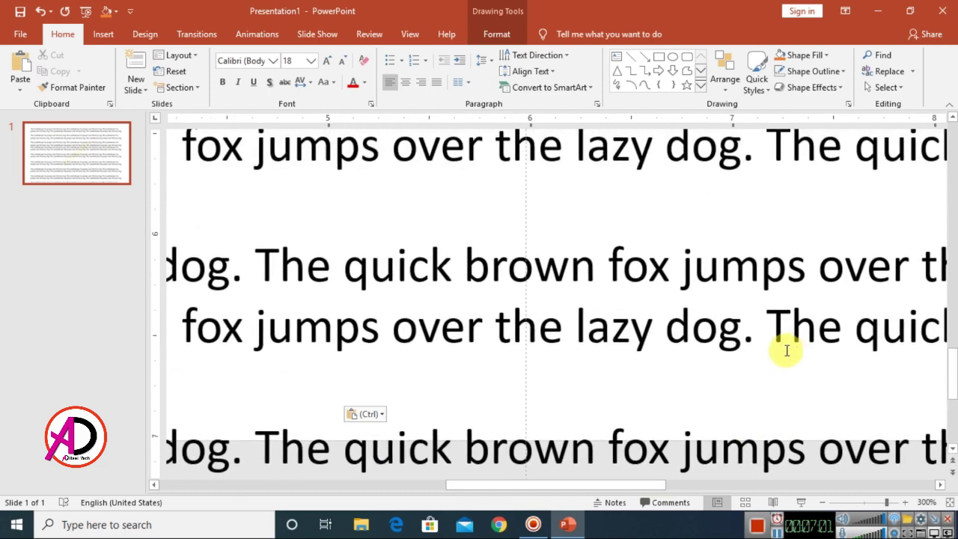
scroll(620, 283, down, 2)
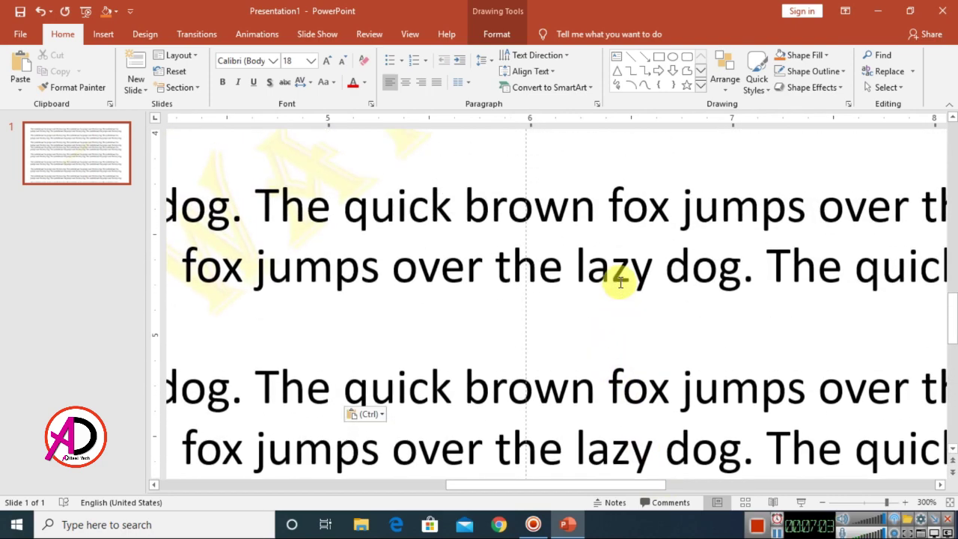
scroll(632, 277, down, 8)
key(ctrl+v)
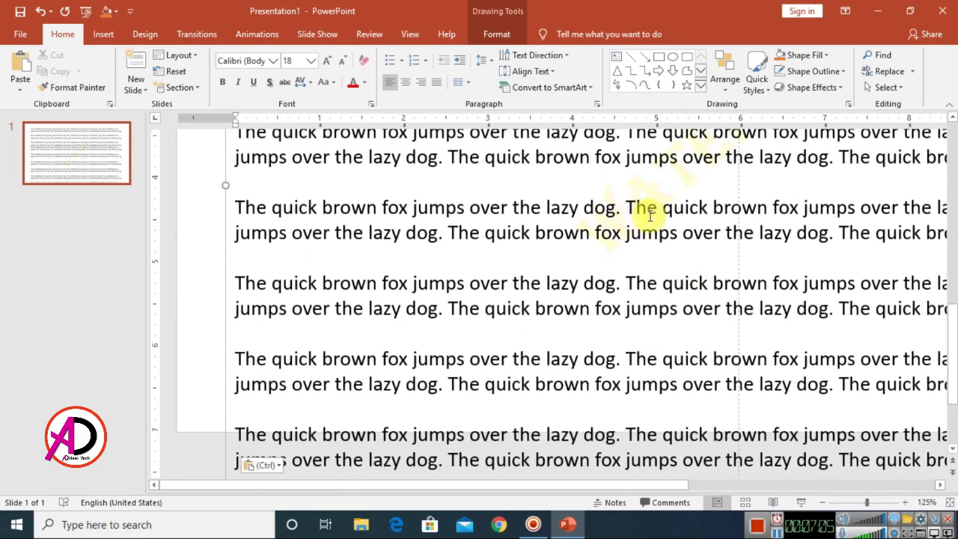
scroll(823, 208, down, 8)
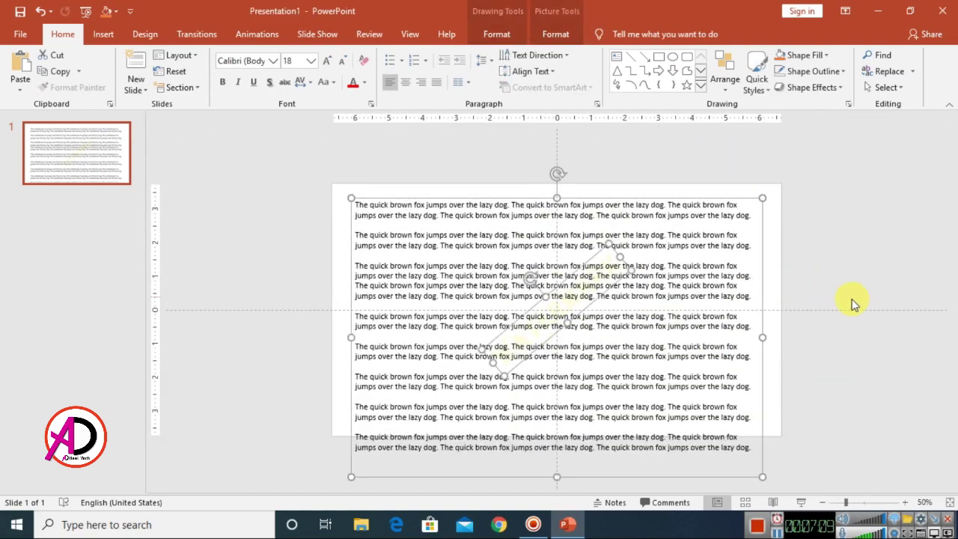
Delete everything on the slide and add a plain WordArt reading 'watermark' at its centre
key(Delete)
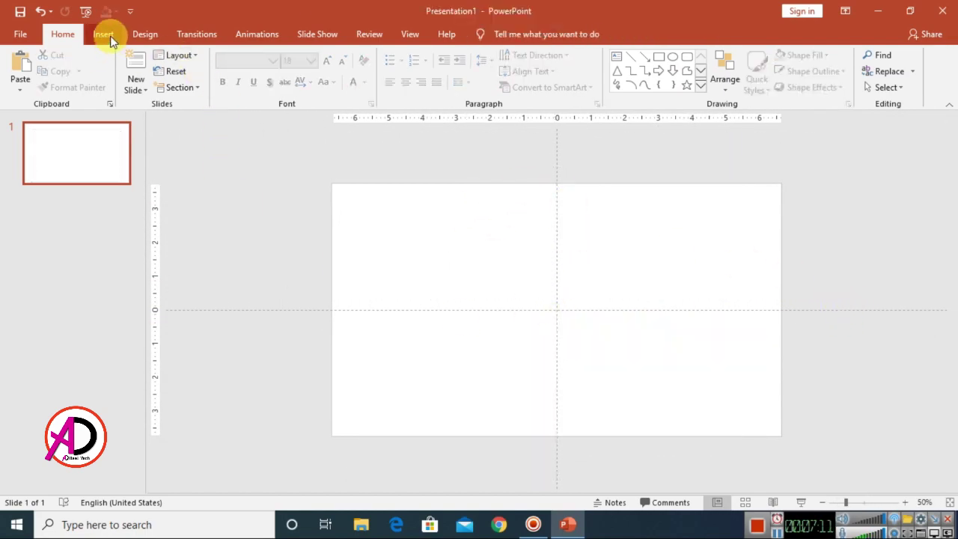
click(104, 34)
click(603, 74)
click(611, 156)
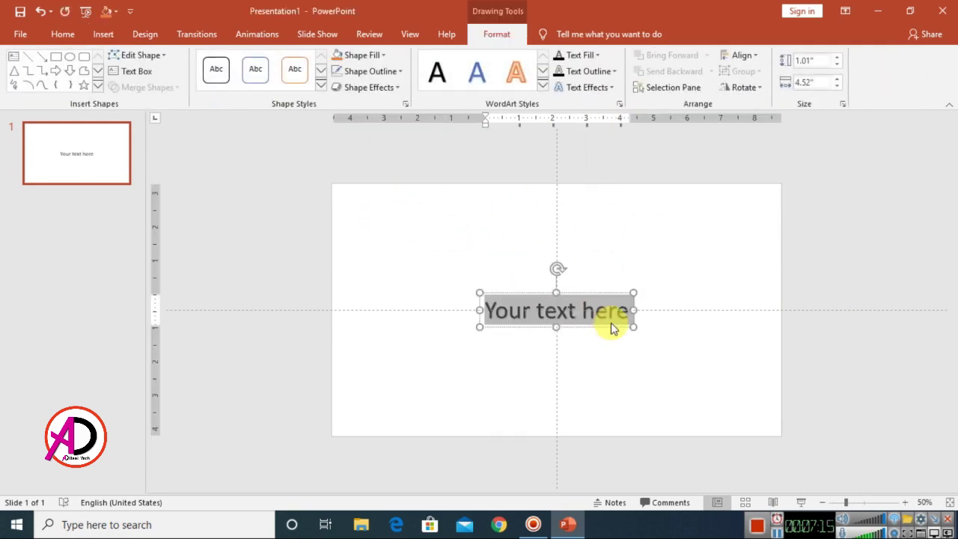
text(watermark)
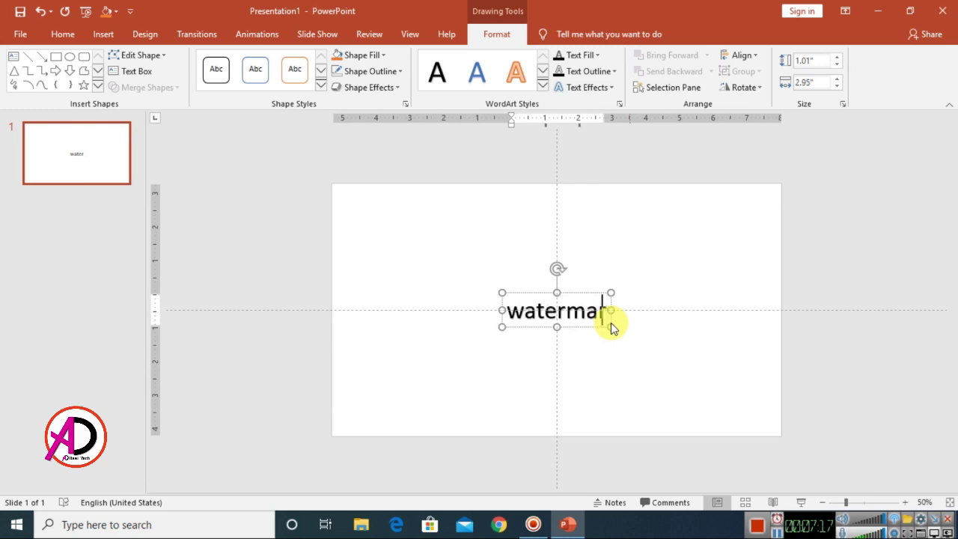
click(668, 318)
click(101, 35)
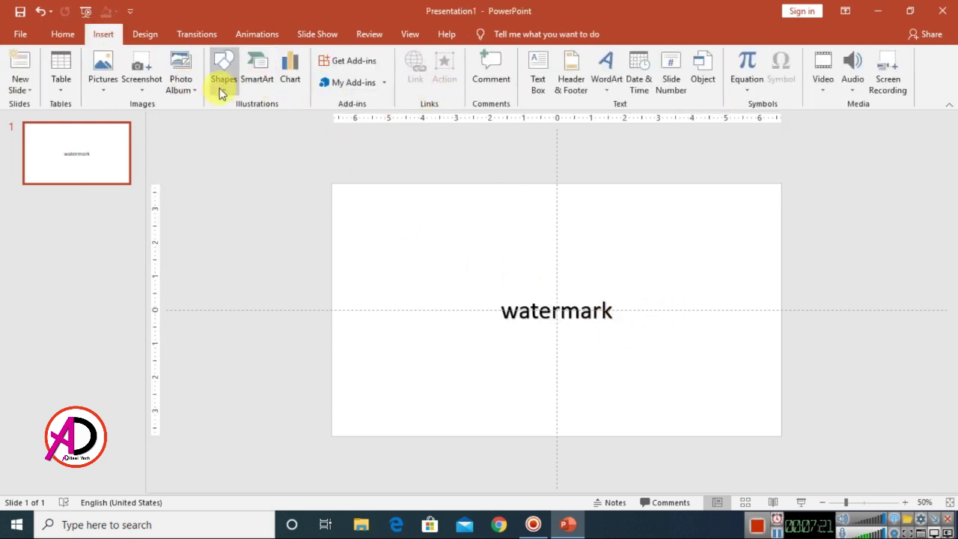
Draw a rectangle over the word watermark and send it behind the text
click(223, 83)
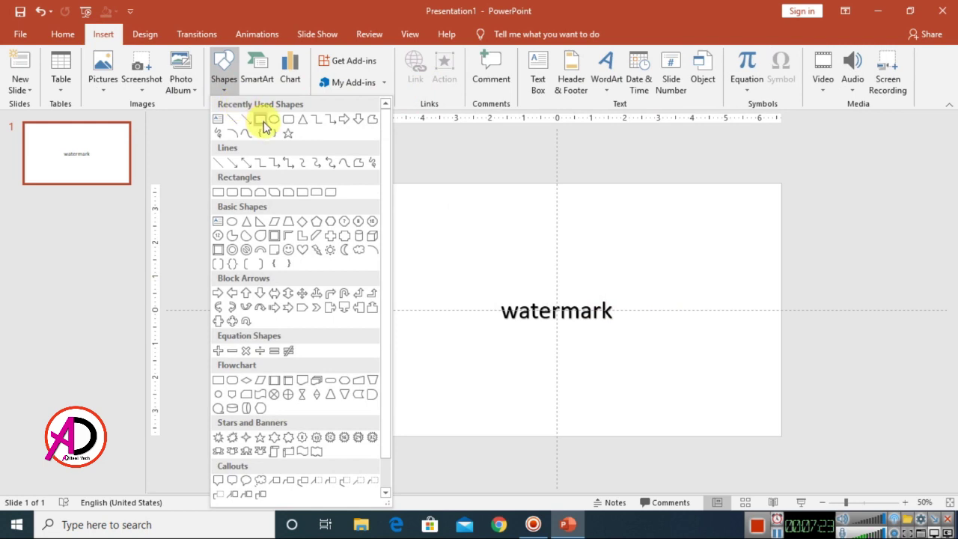
click(260, 120)
drag(497, 294, 617, 327)
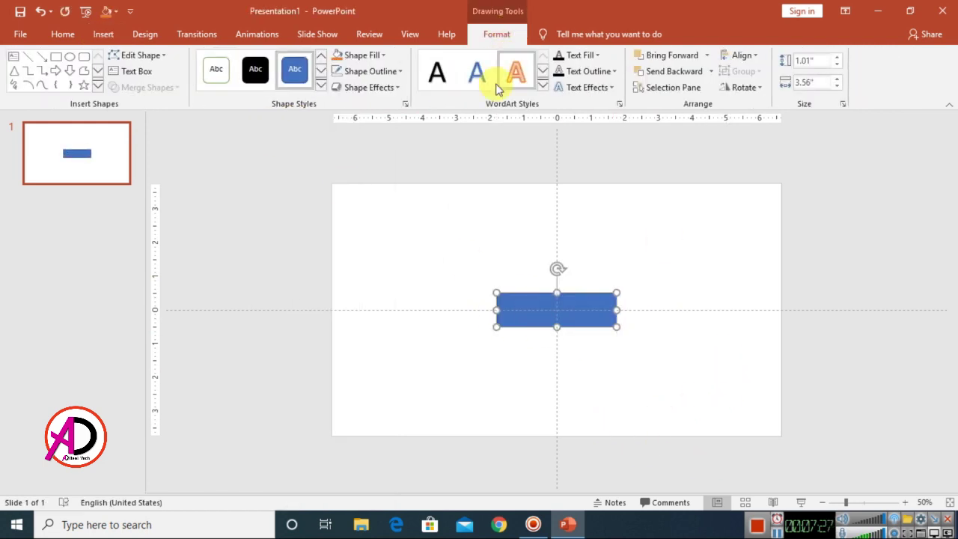
click(672, 72)
Cut the watermark WordArt to the clipboard and select the blue rectangle
click(568, 299)
click(572, 301)
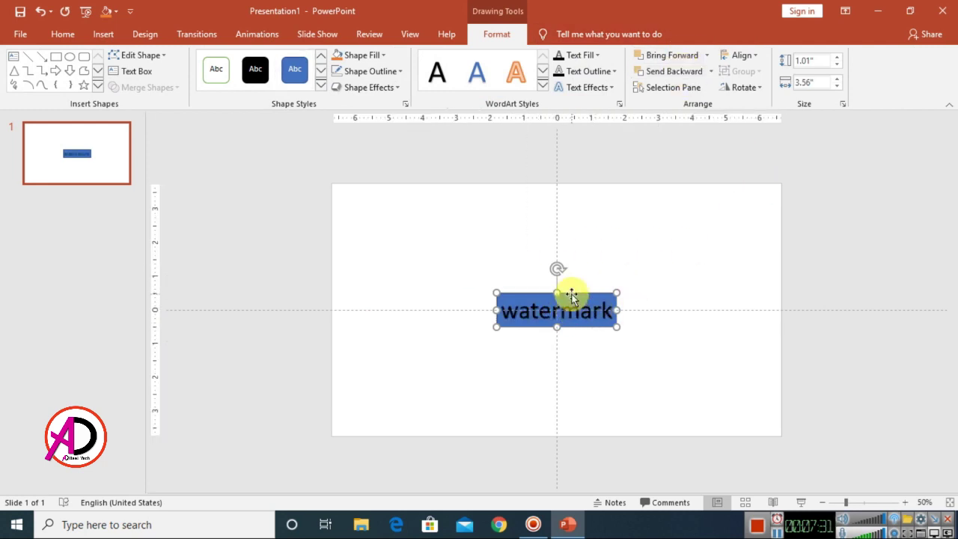
right_click(572, 294)
click(620, 214)
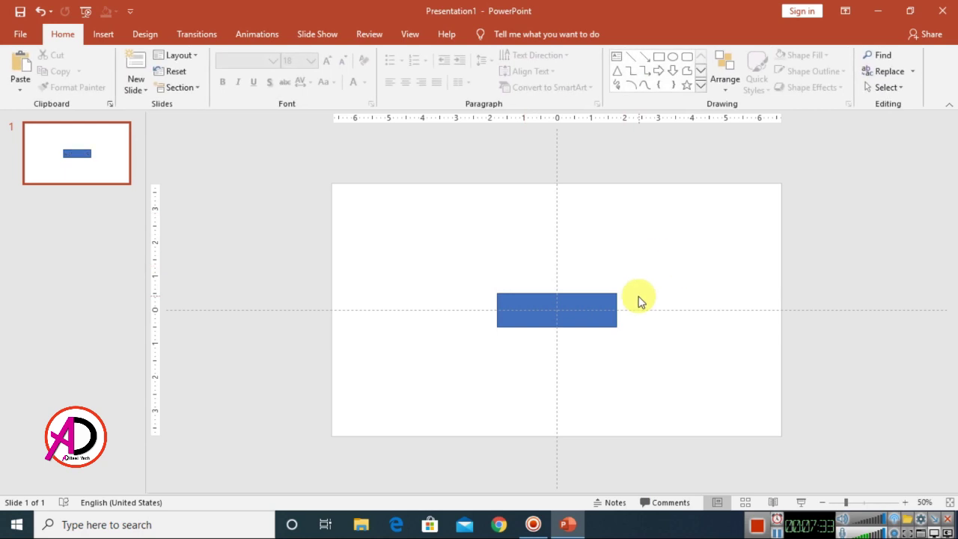
click(563, 307)
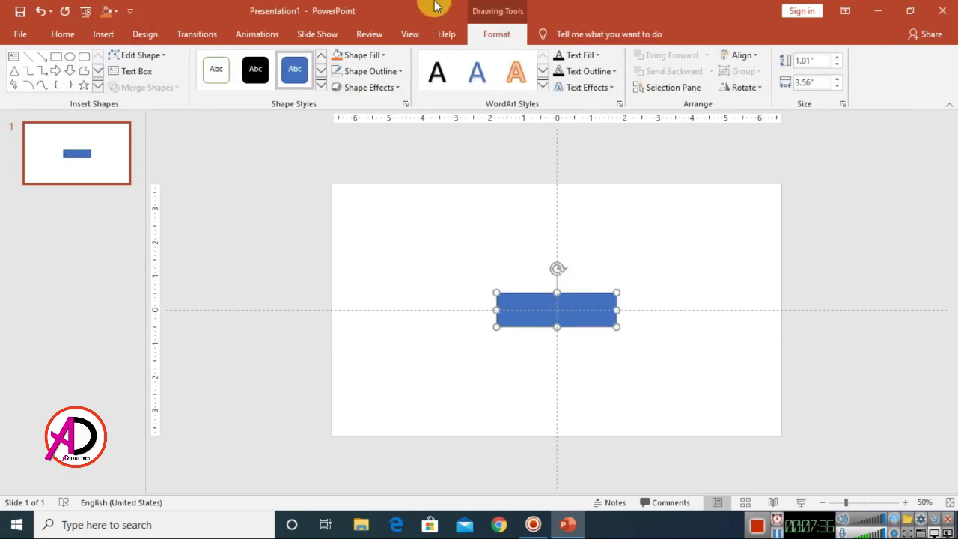
Fill the rectangle with the clipboard watermark picture at 92% transparency and set No Outline
click(405, 104)
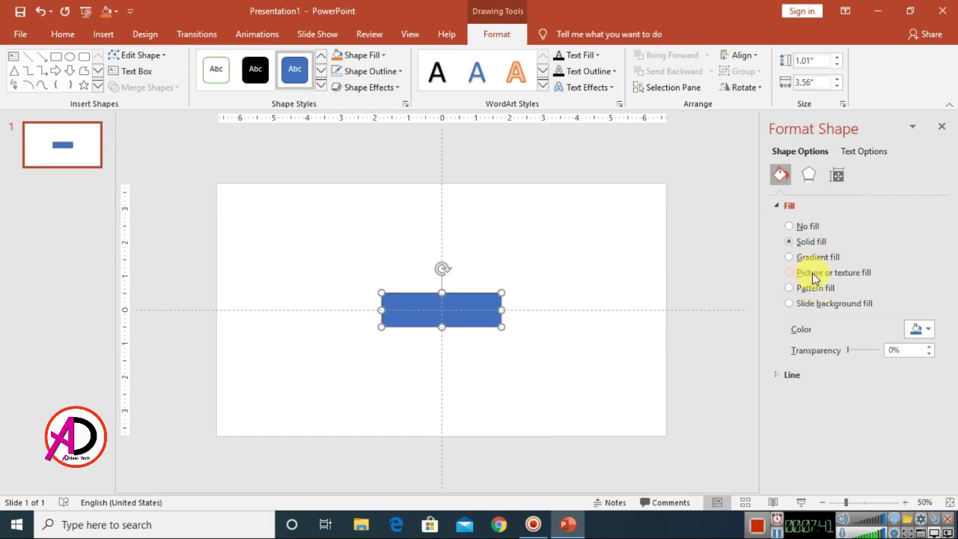
click(814, 279)
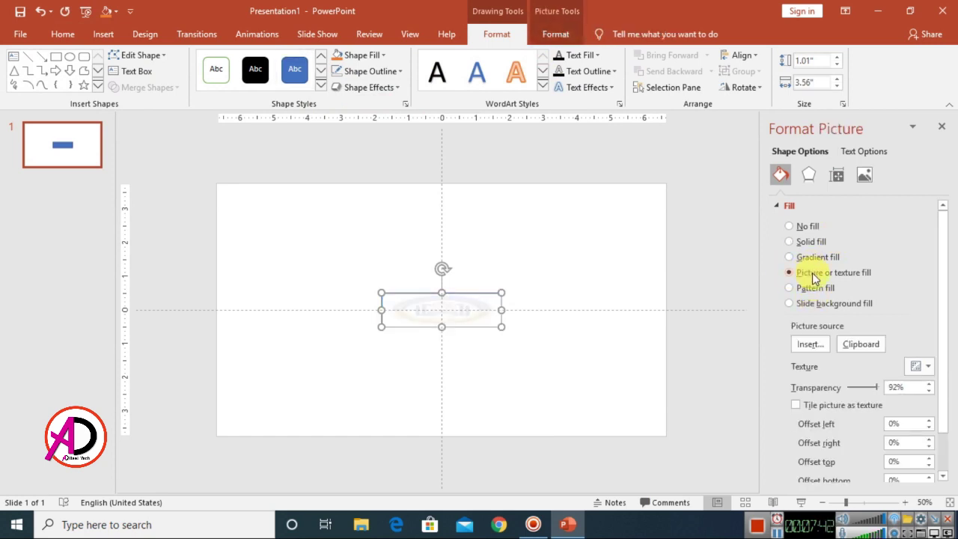
click(860, 345)
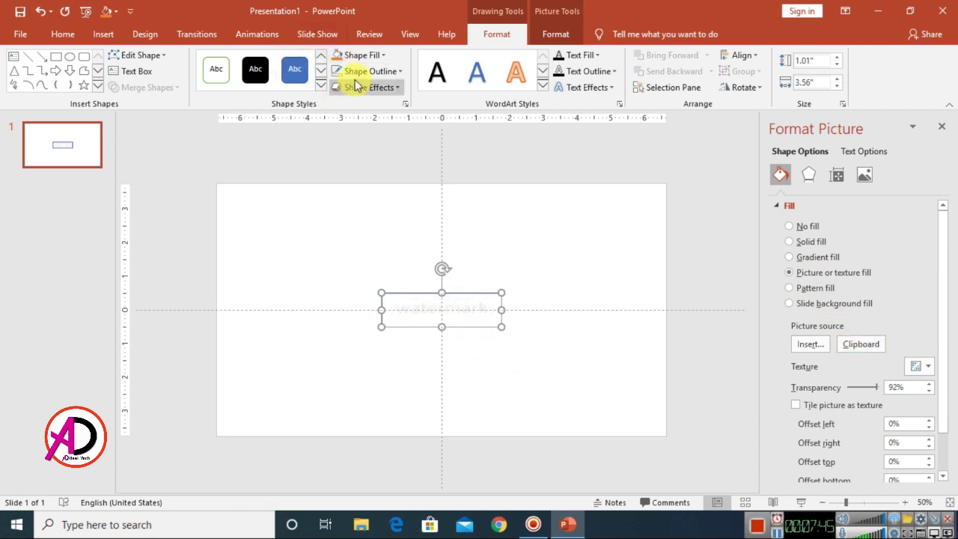
click(383, 71)
click(384, 193)
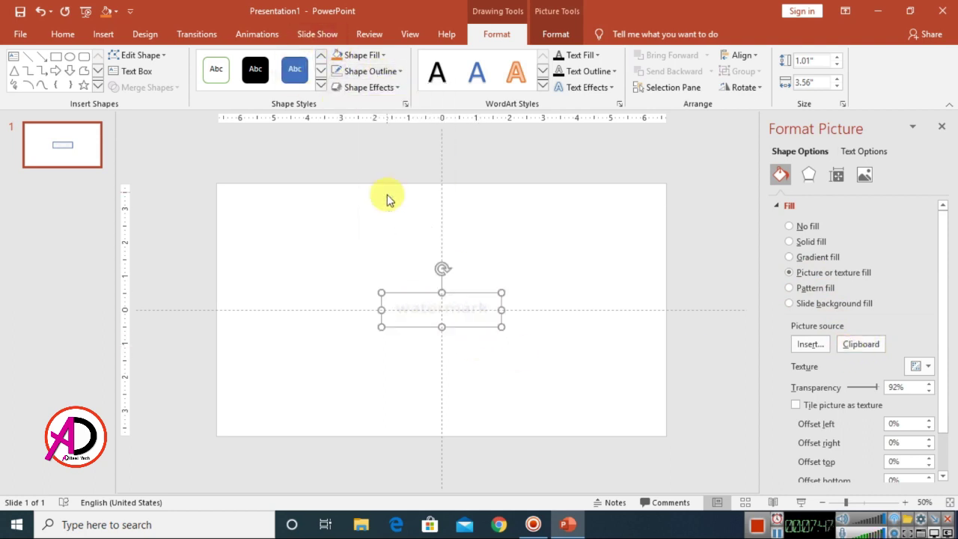
Nudge the watermark shape and adjust its picture transparency to about 81%
mouse_move(459, 294)
mouse_down()
mouse_move(487, 274)
mouse_move(464, 278)
mouse_move(464, 296)
mouse_up()
mouse_move(880, 395)
mouse_down()
mouse_move(851, 387)
mouse_move(873, 393)
mouse_up()
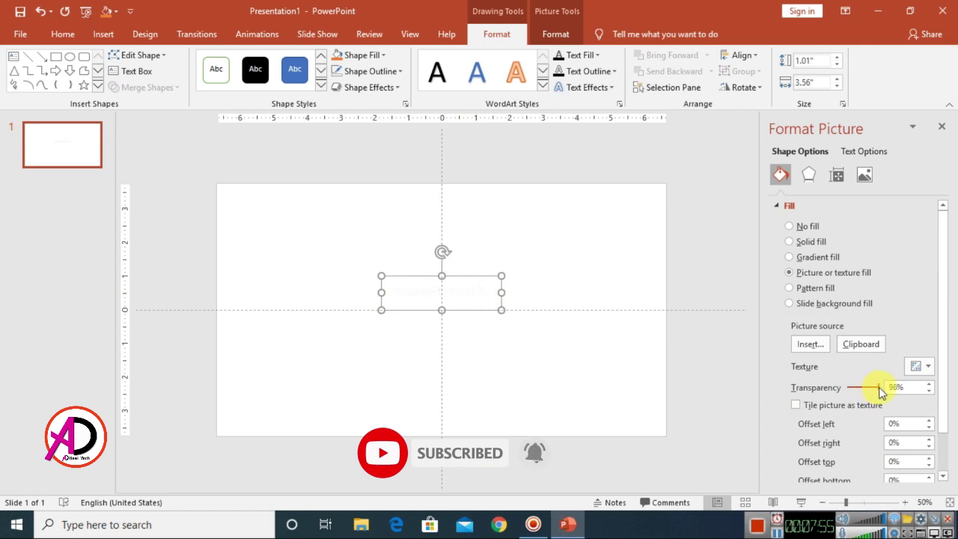
drag(851, 394, 876, 395)
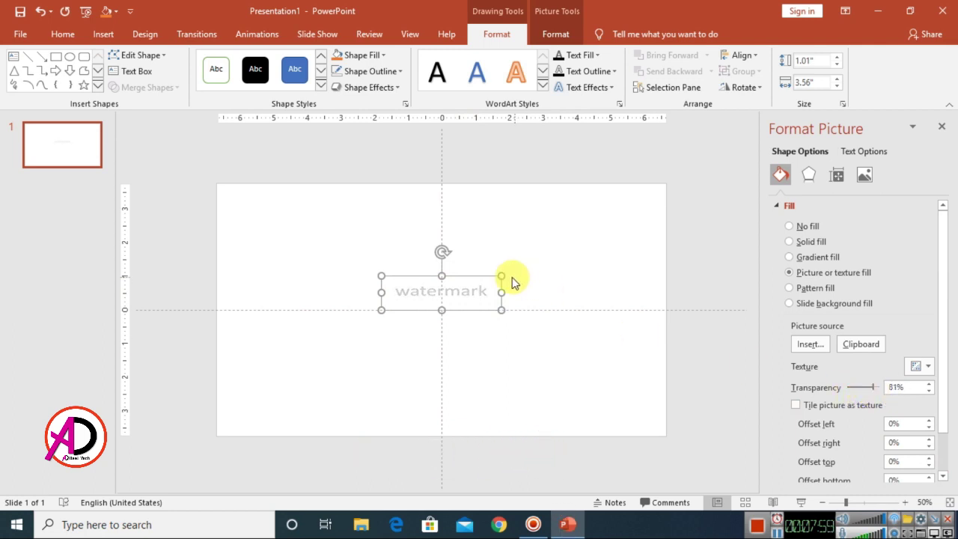
Enlarge the watermark to 3.21" by 7.63", centre it and tilt it counter-clockwise diagonally
drag(501, 277, 637, 203)
drag(556, 207, 499, 258)
drag(454, 233, 428, 235)
click(942, 128)
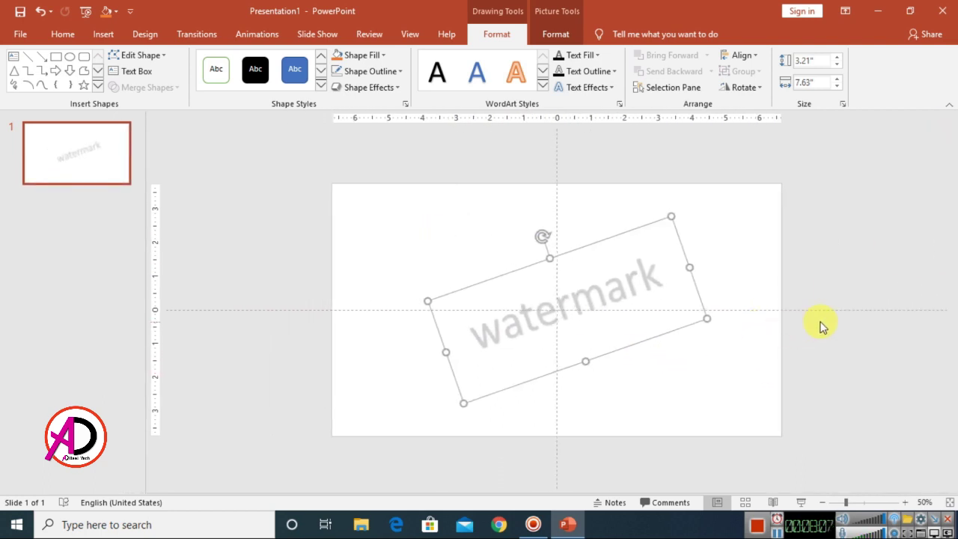
click(820, 323)
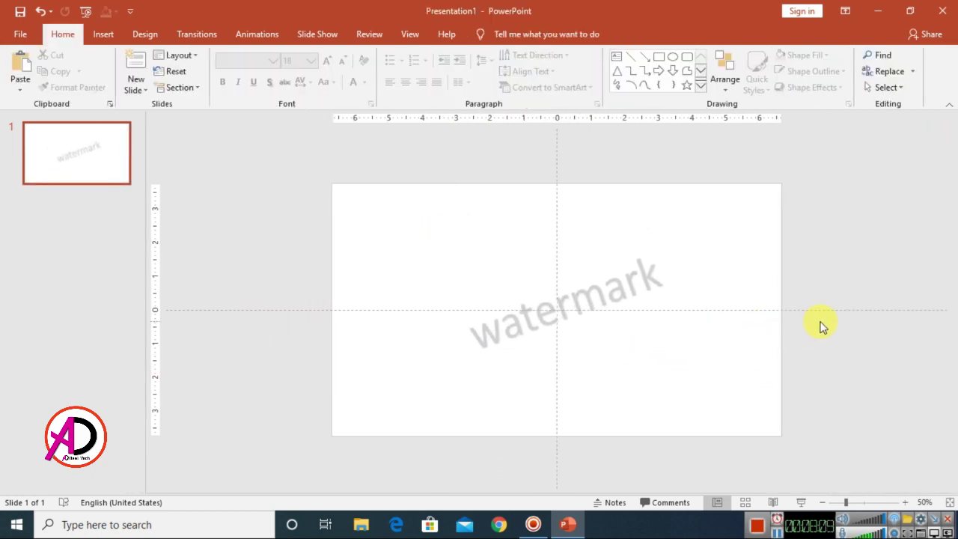